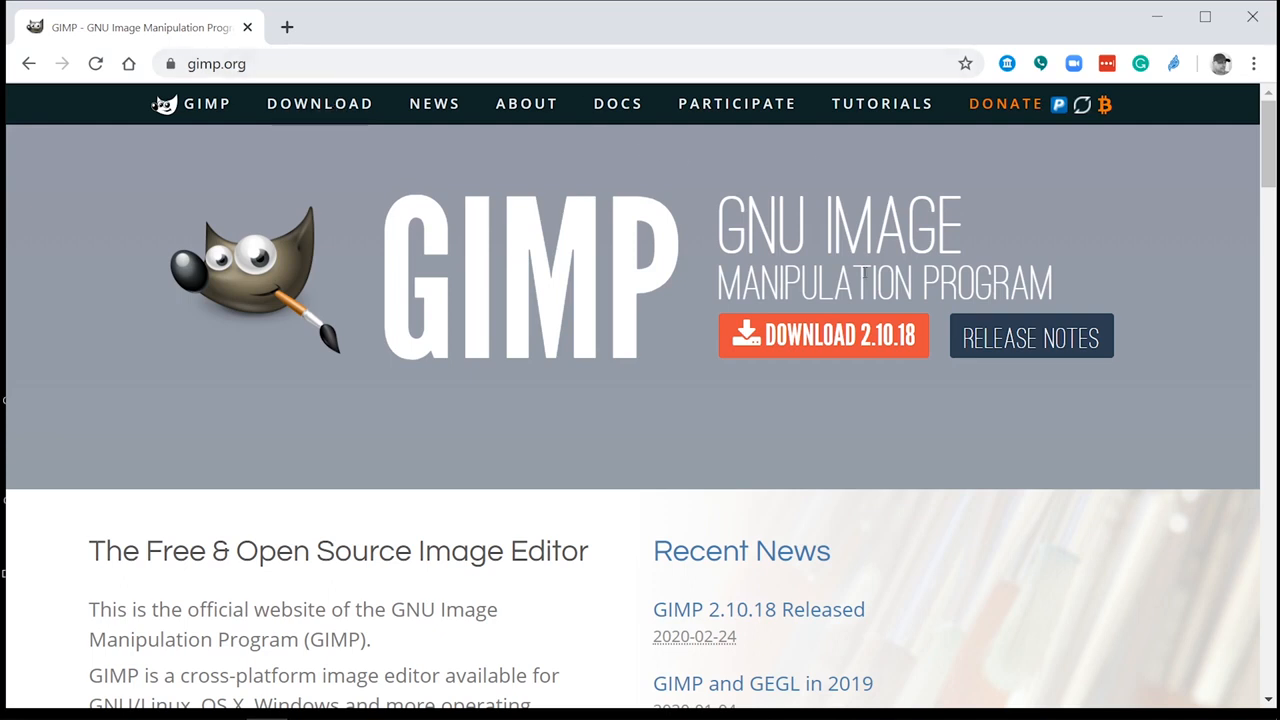
Open the GIMP 2.10.18 download page and locate the direct download for Microsoft Windows.
click(839, 349)
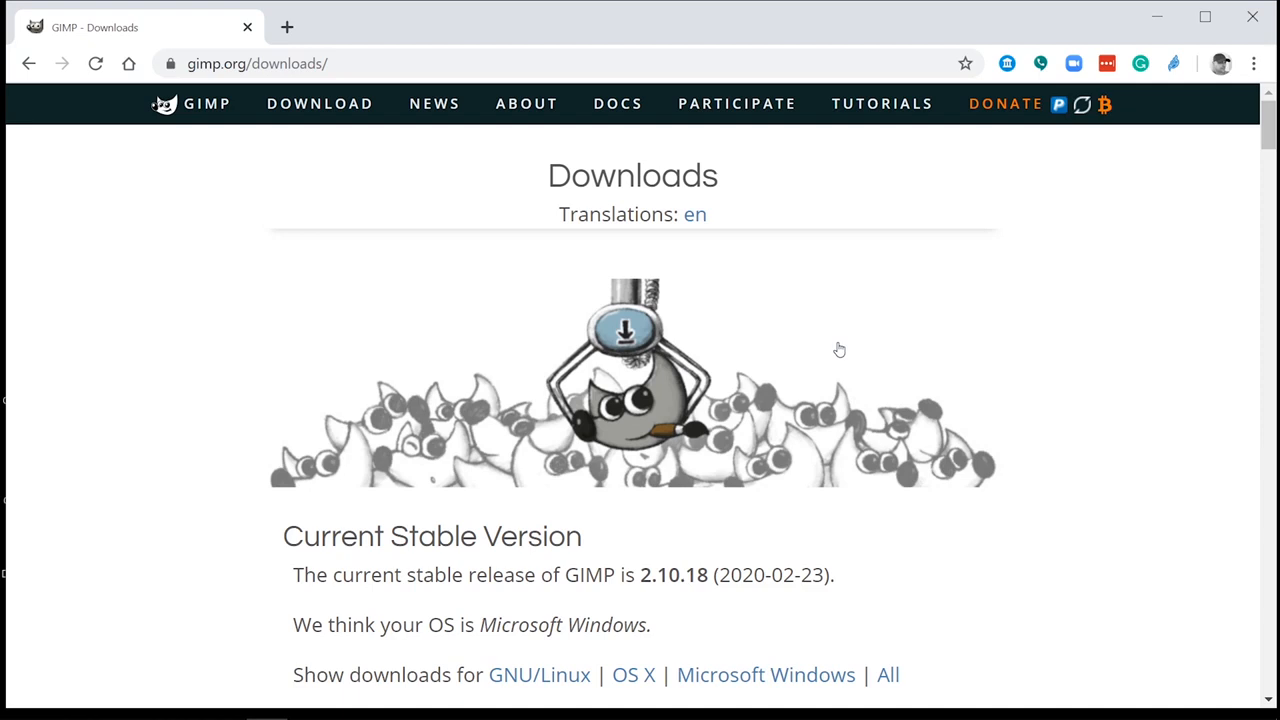
scroll(988, 477, down, 3)
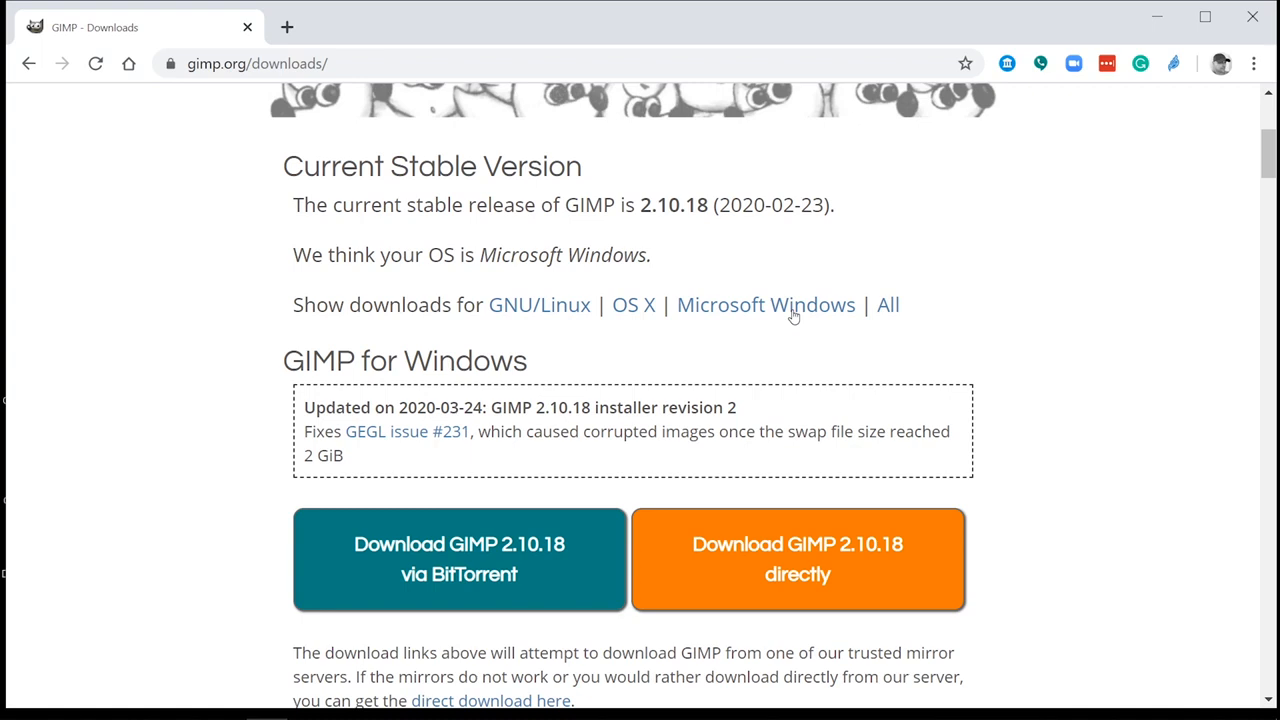
drag(769, 308, 490, 350)
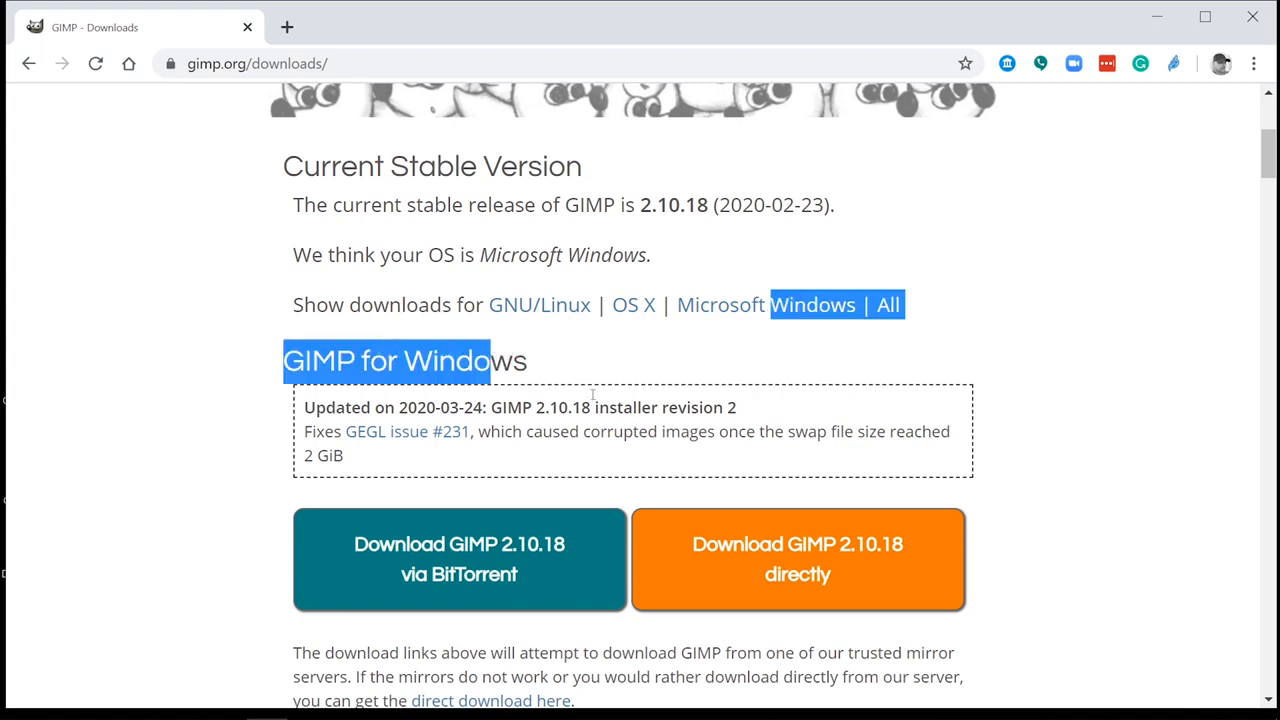
click(572, 375)
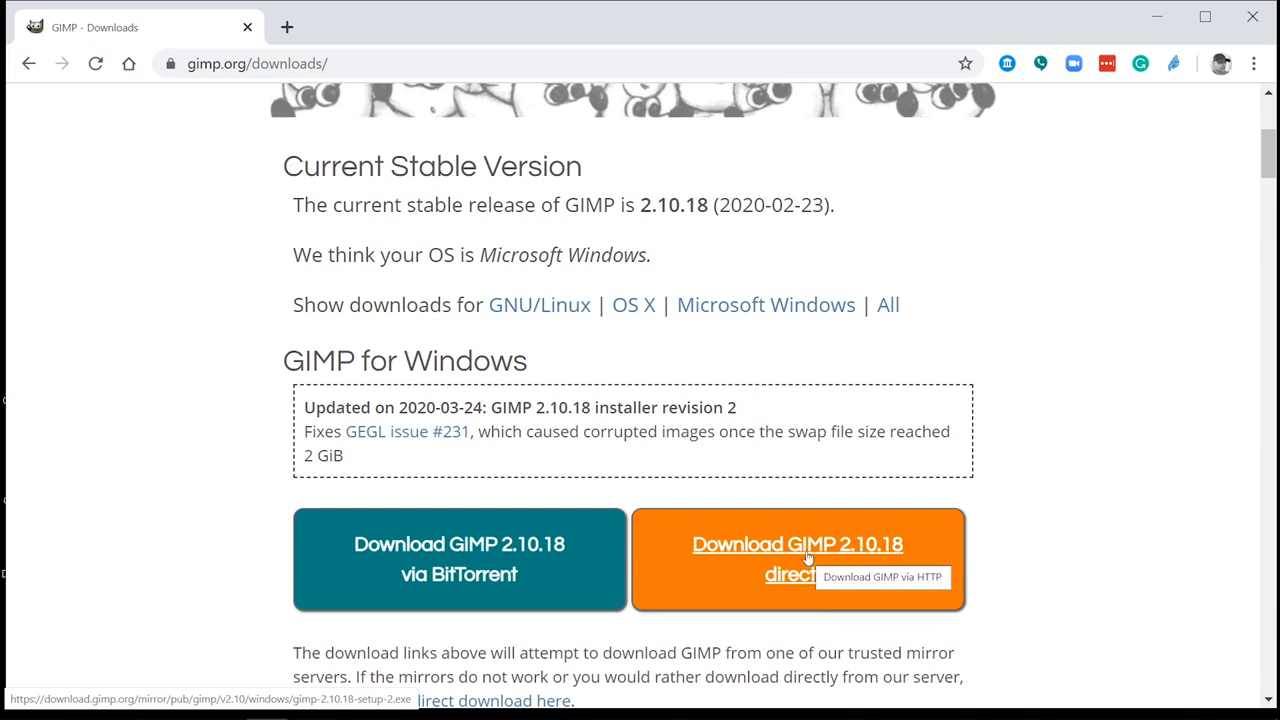
Switch to the desktop, run the downloaded GIMP 2.10 setup file and install the program.
click(1160, 17)
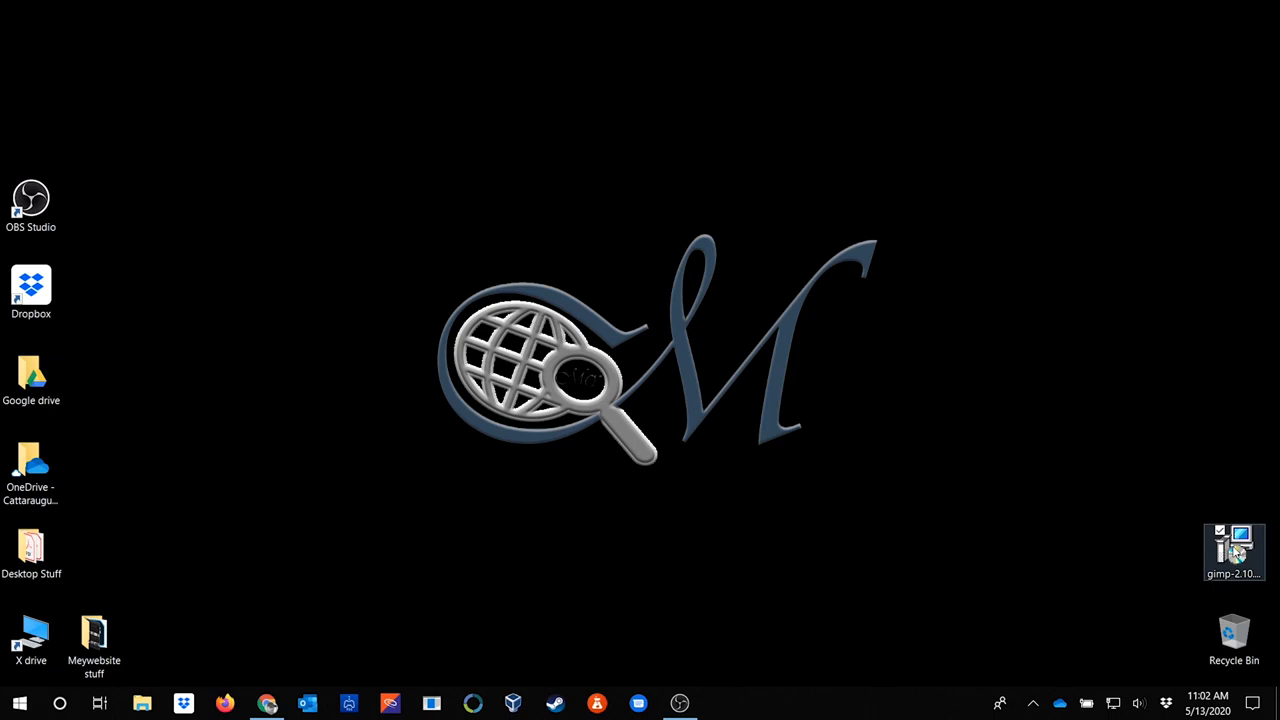
double_click(1237, 553)
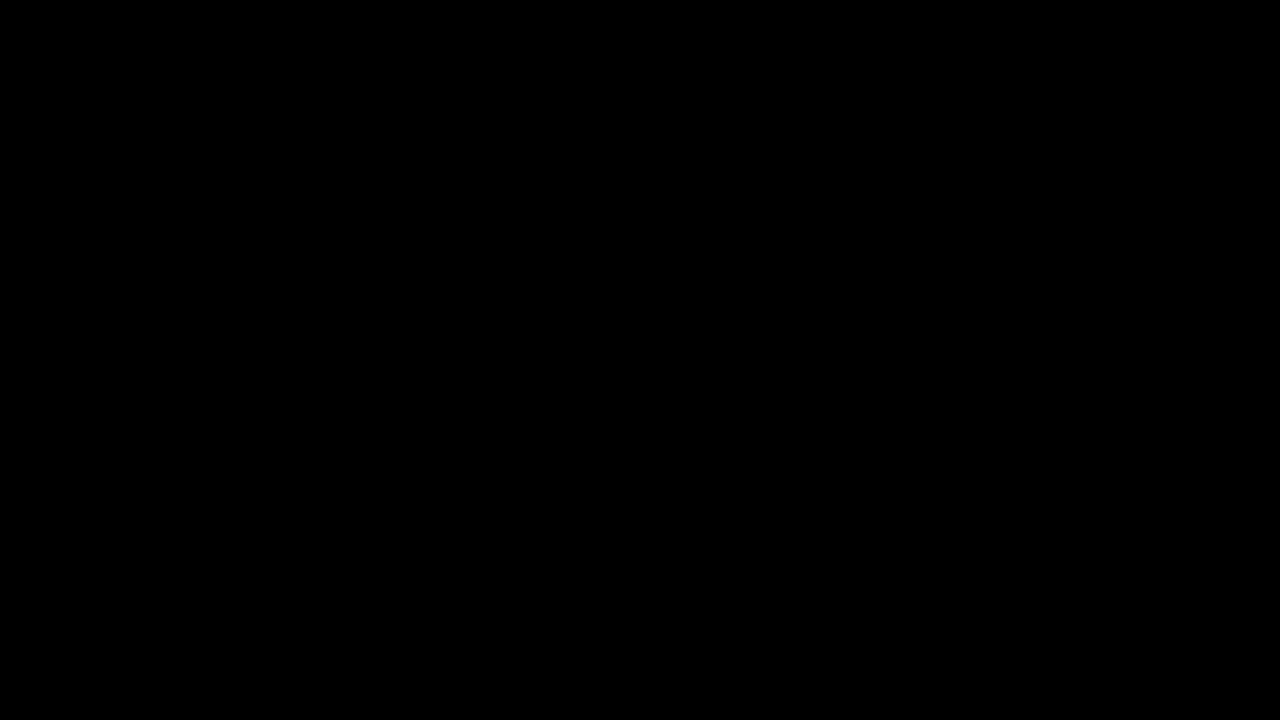
click(657, 409)
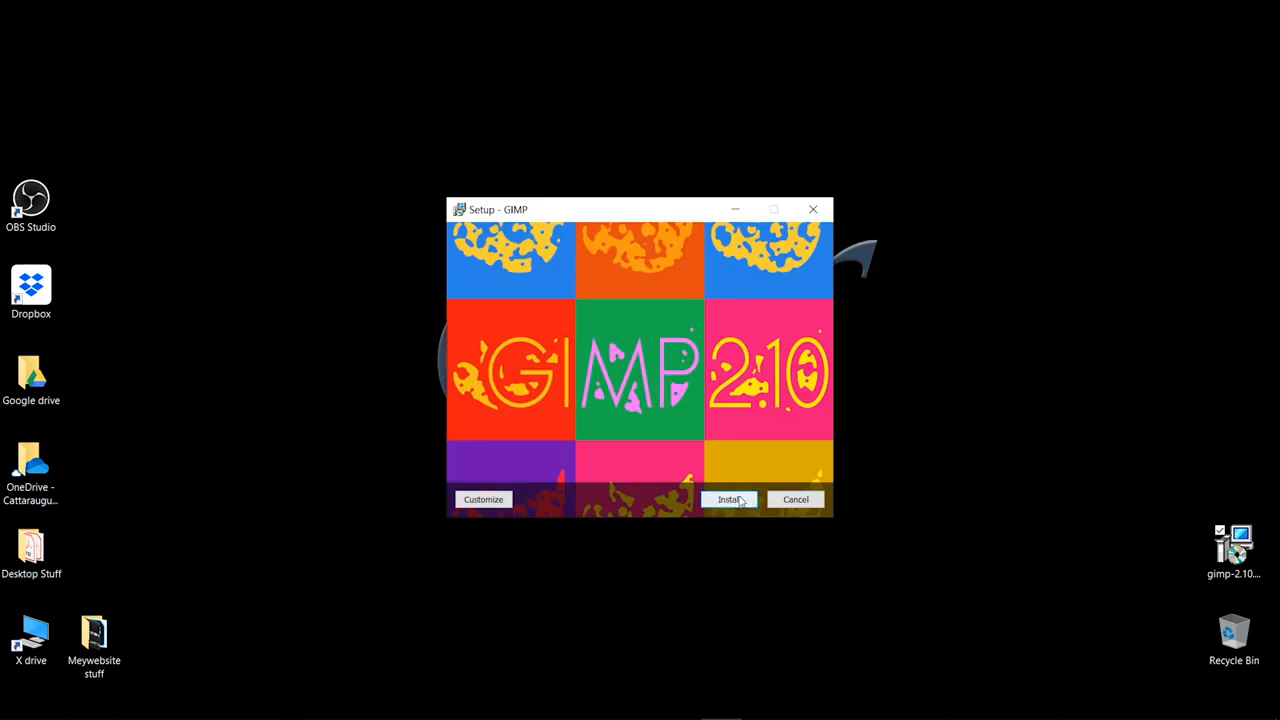
click(744, 500)
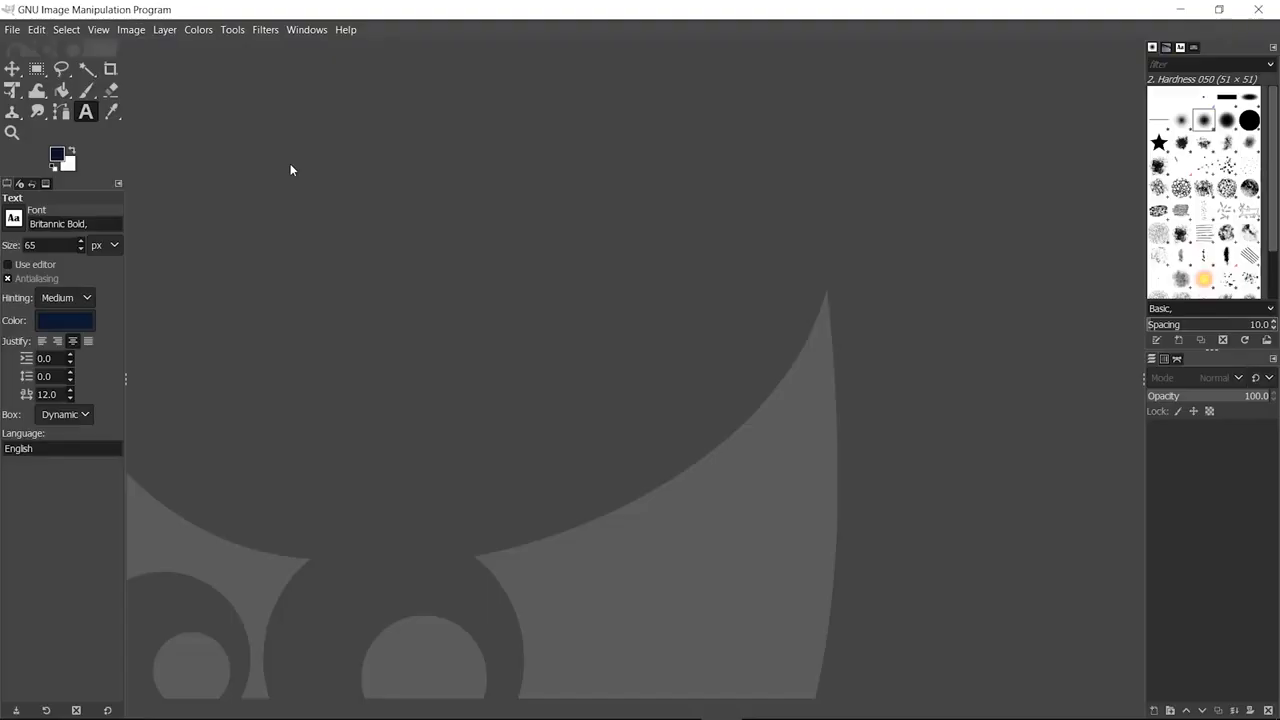
Create a new landscape image of 1920 × 1080 px.
click(12, 29)
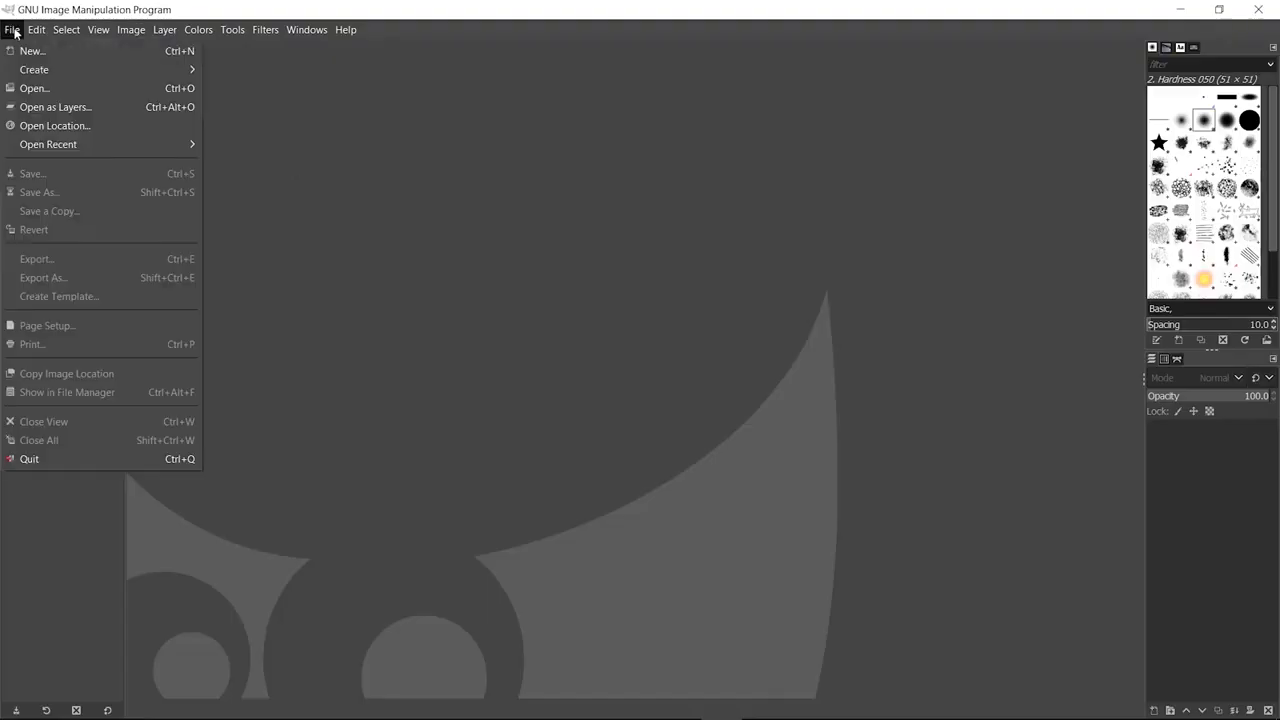
mouse_move(131, 65)
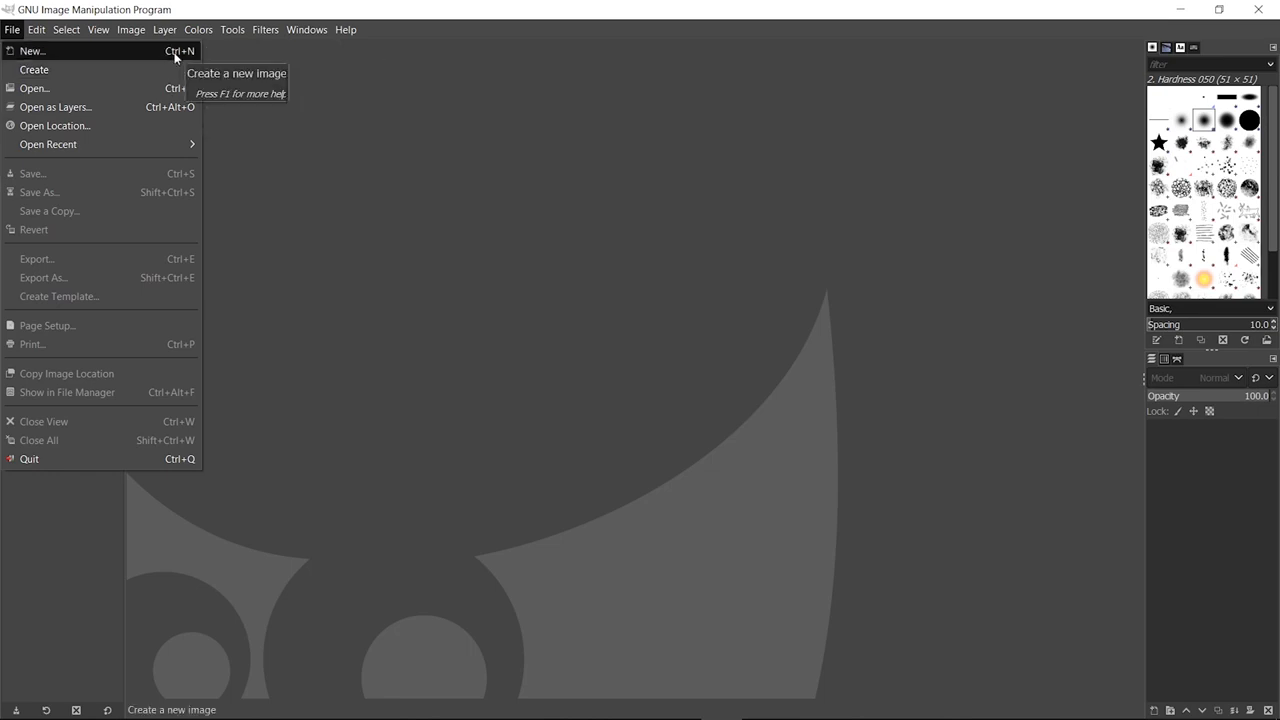
click(171, 51)
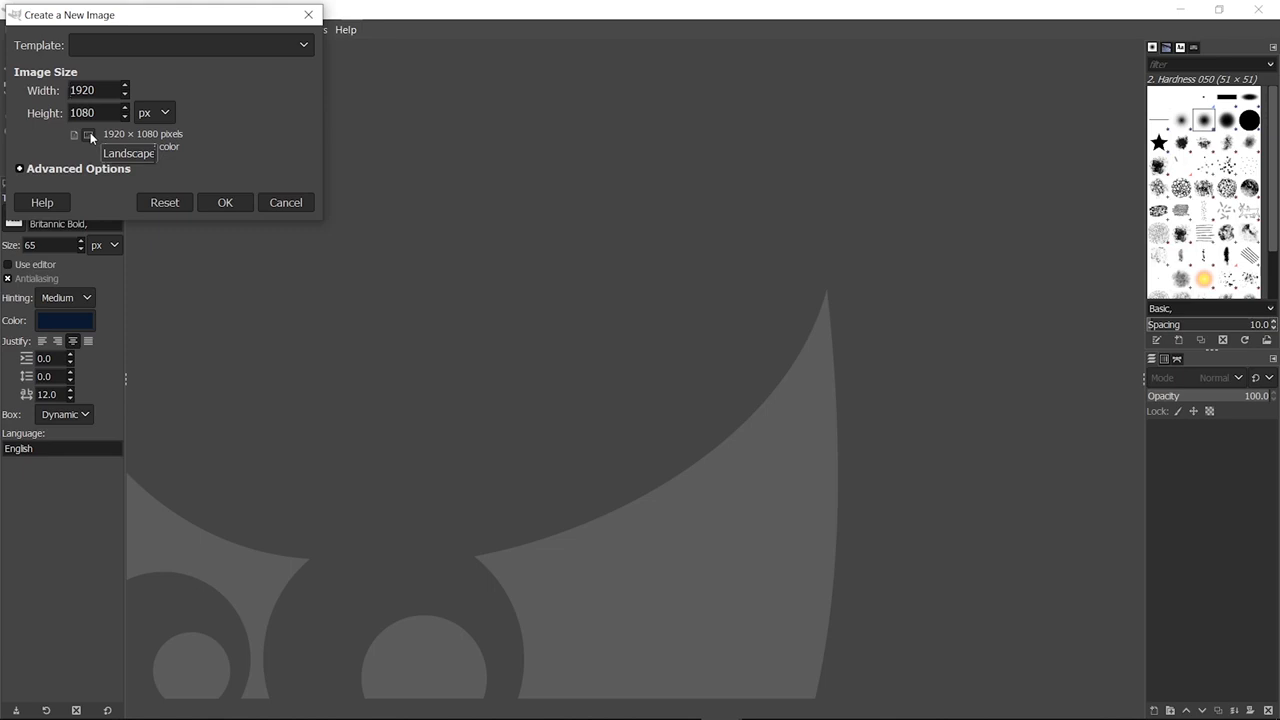
click(226, 204)
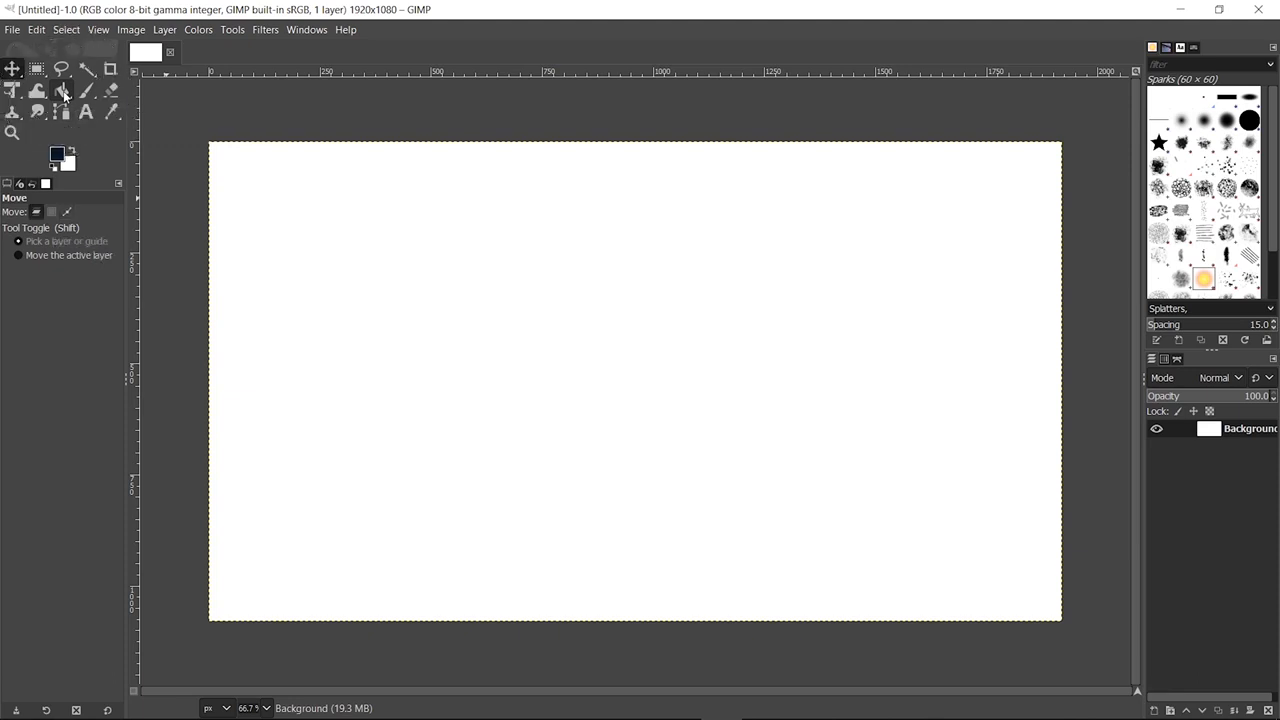
Set the foreground colour to light grey a4a7ad and bucket-fill the whole canvas with it.
click(63, 92)
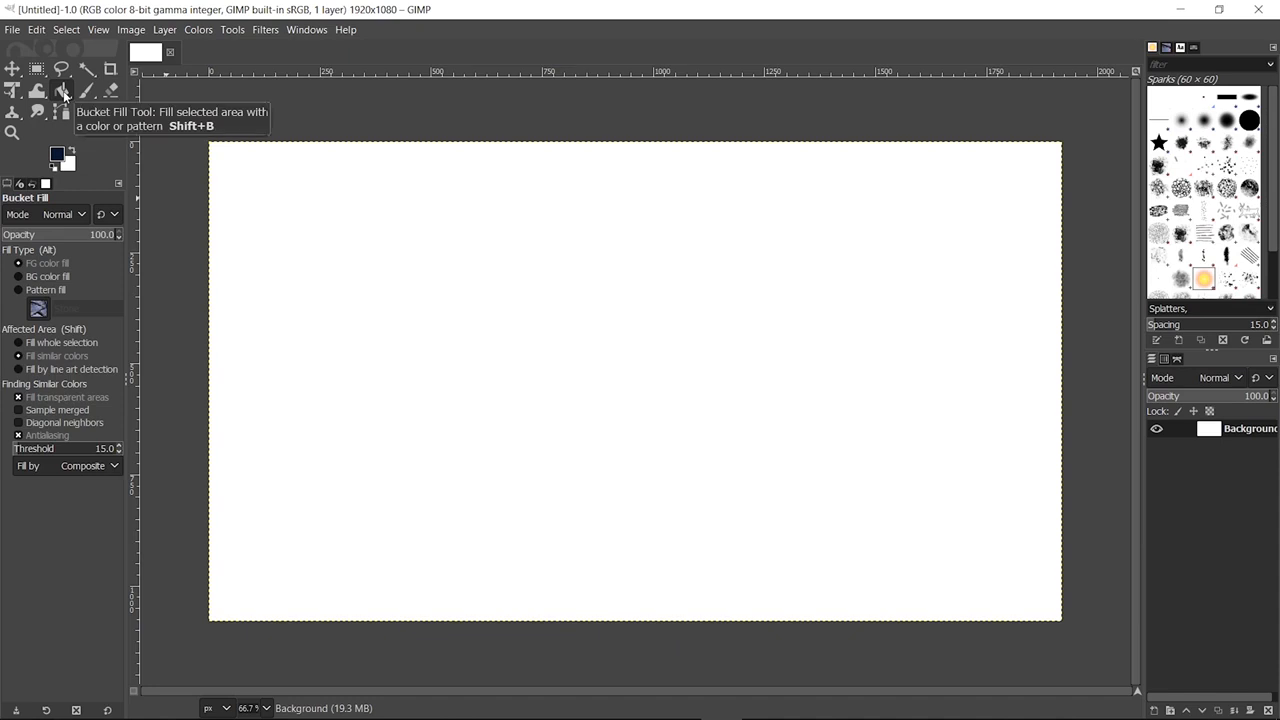
click(18, 265)
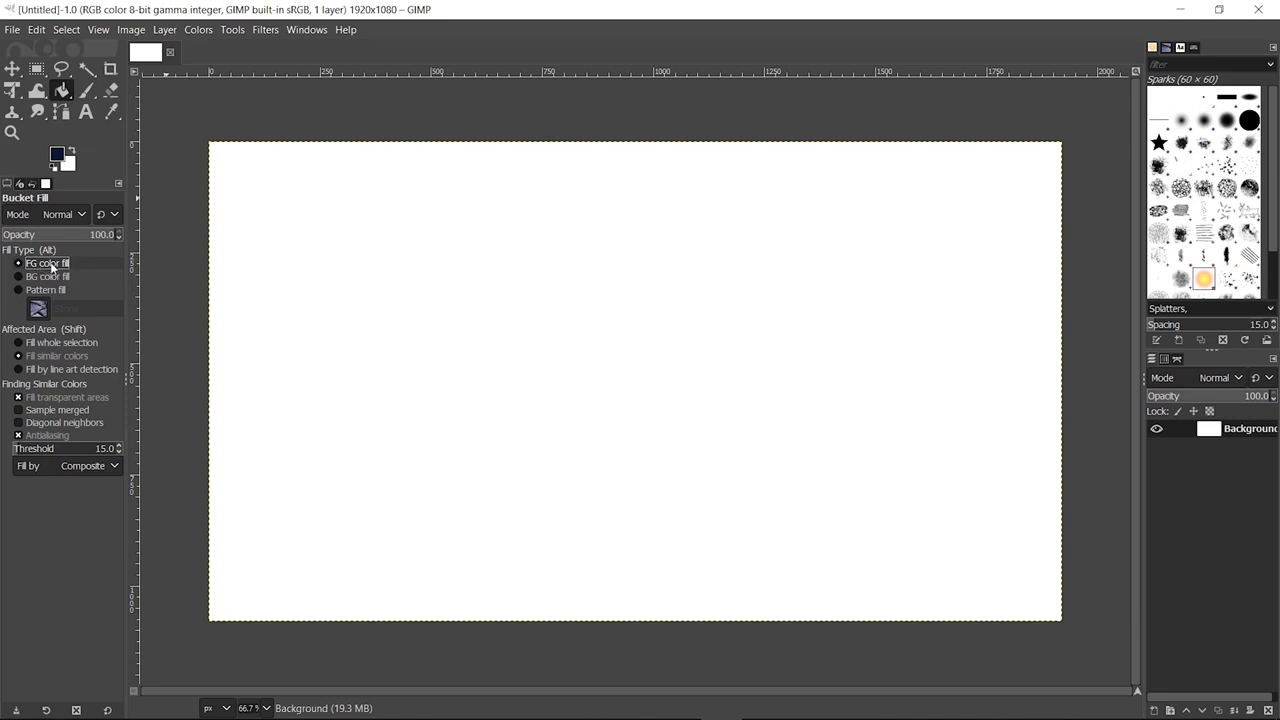
click(58, 156)
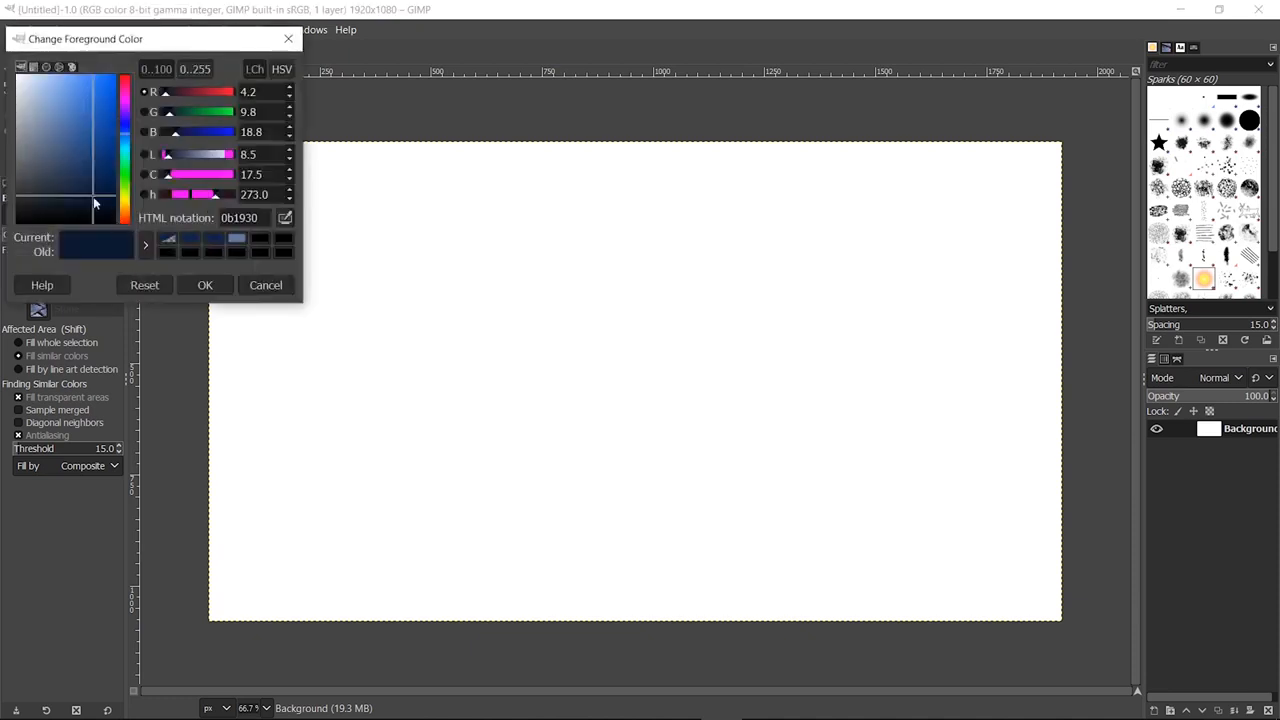
drag(26, 128, 20, 122)
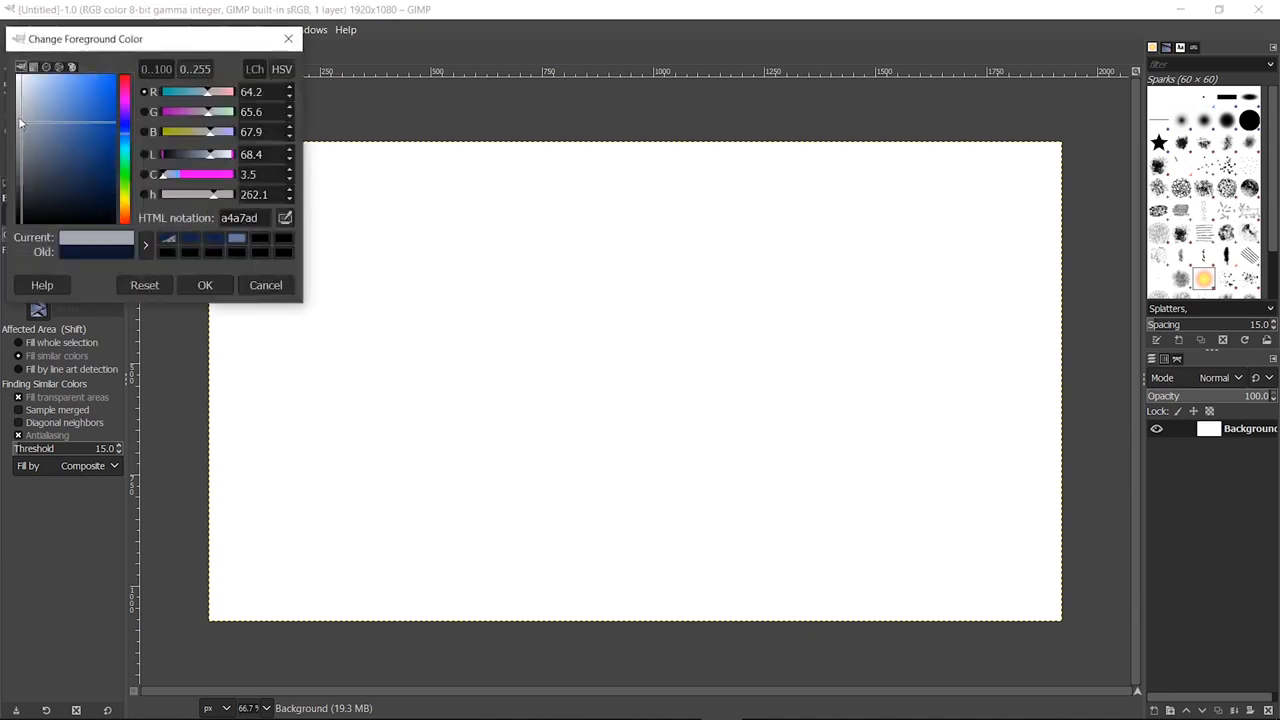
click(204, 284)
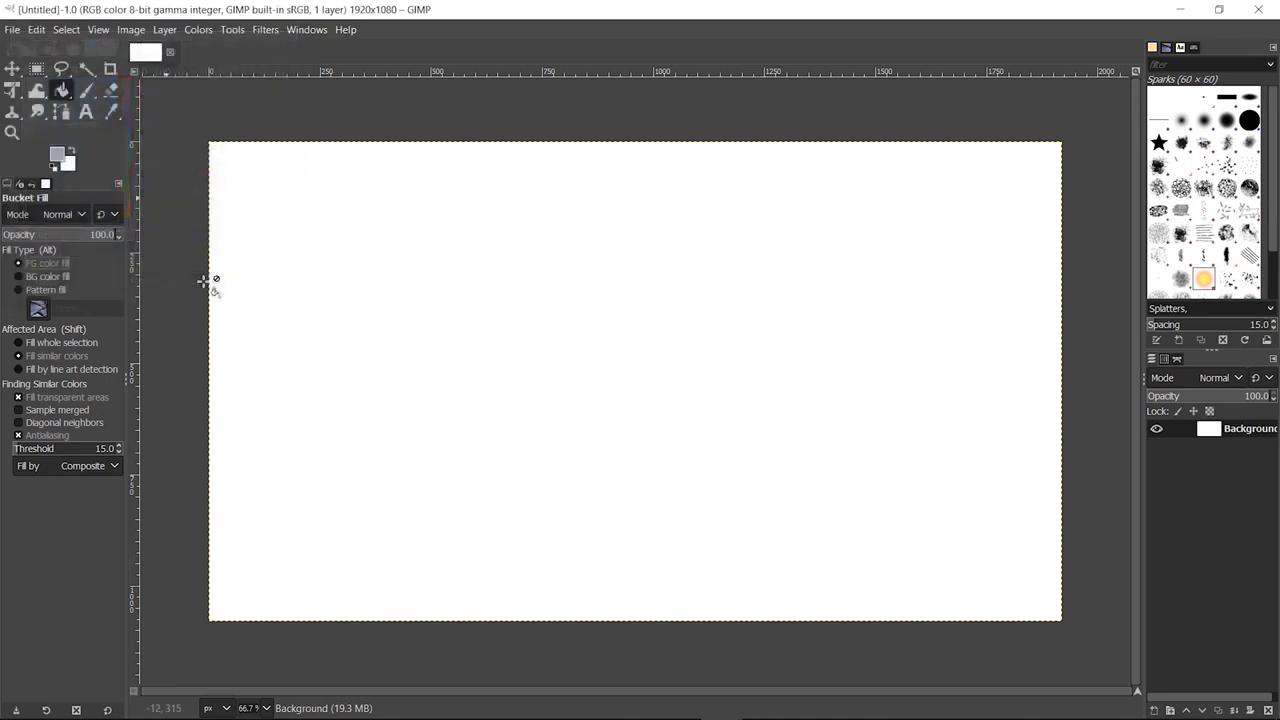
click(431, 286)
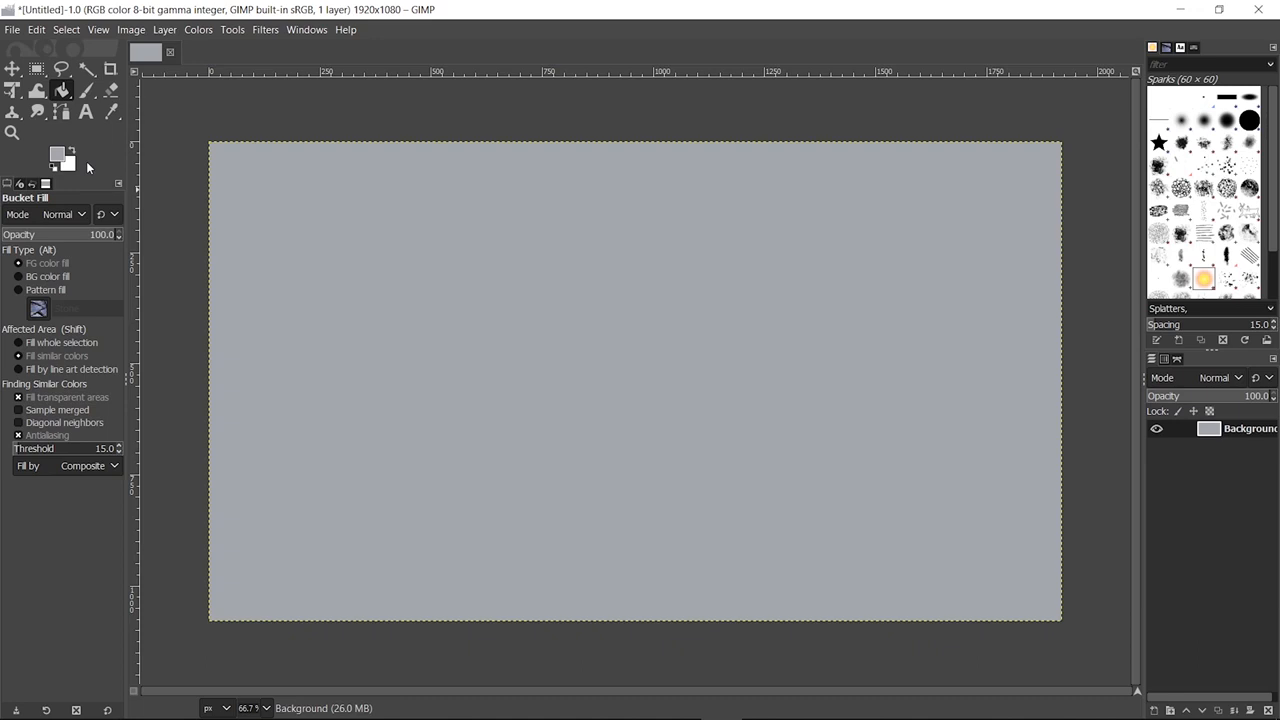
Open "MeyWebsite Logo design 4 pro 150.png" from the desktop folder Meywebsite stuff, subfolder New Logo and branding.
click(12, 29)
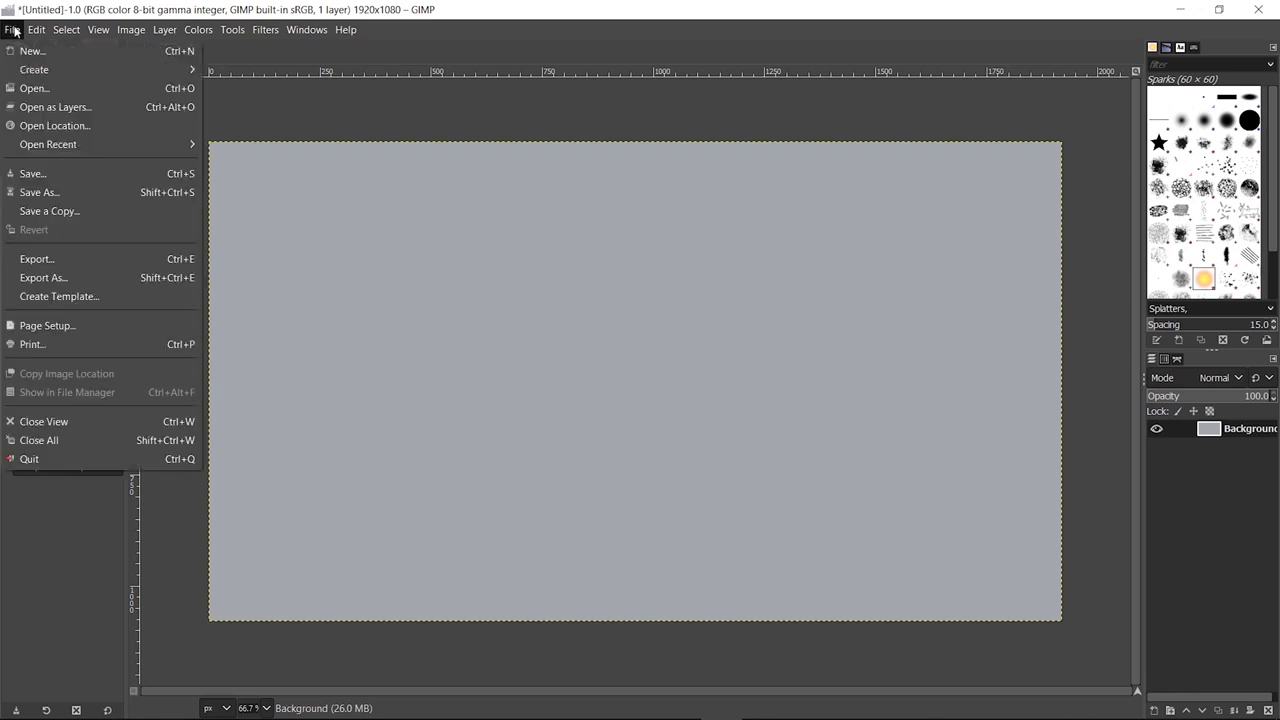
click(110, 88)
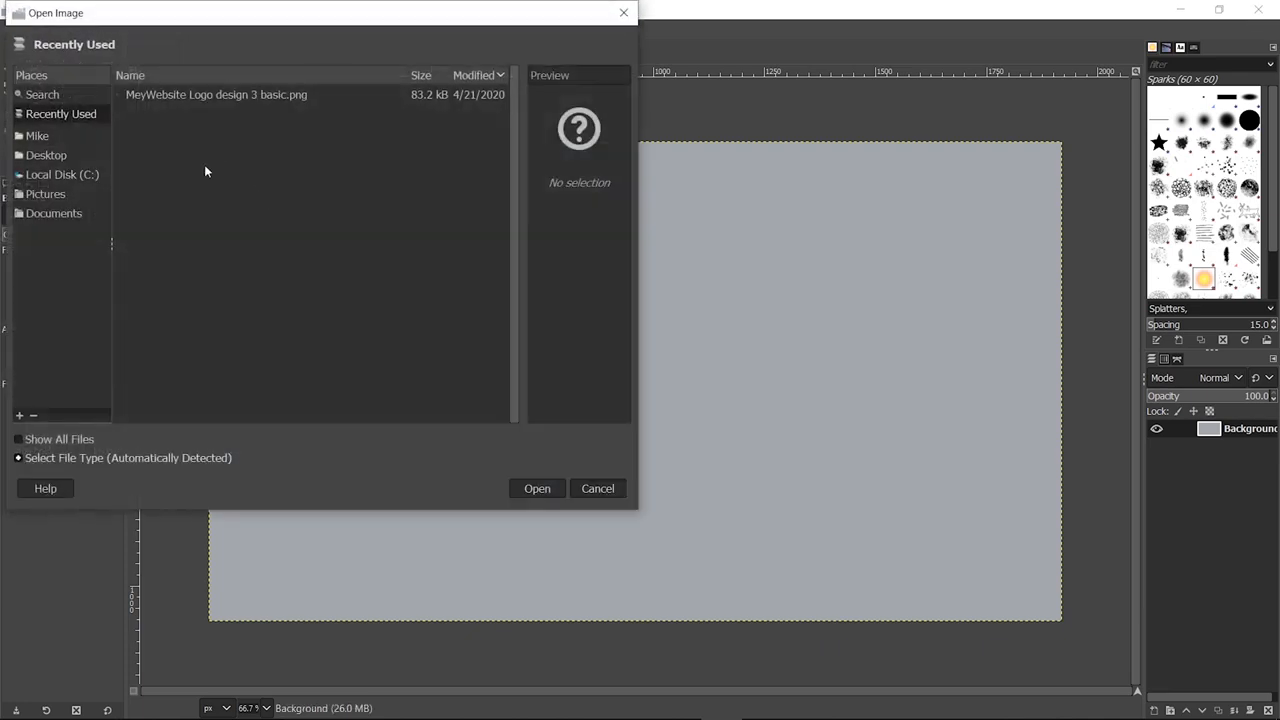
click(44, 156)
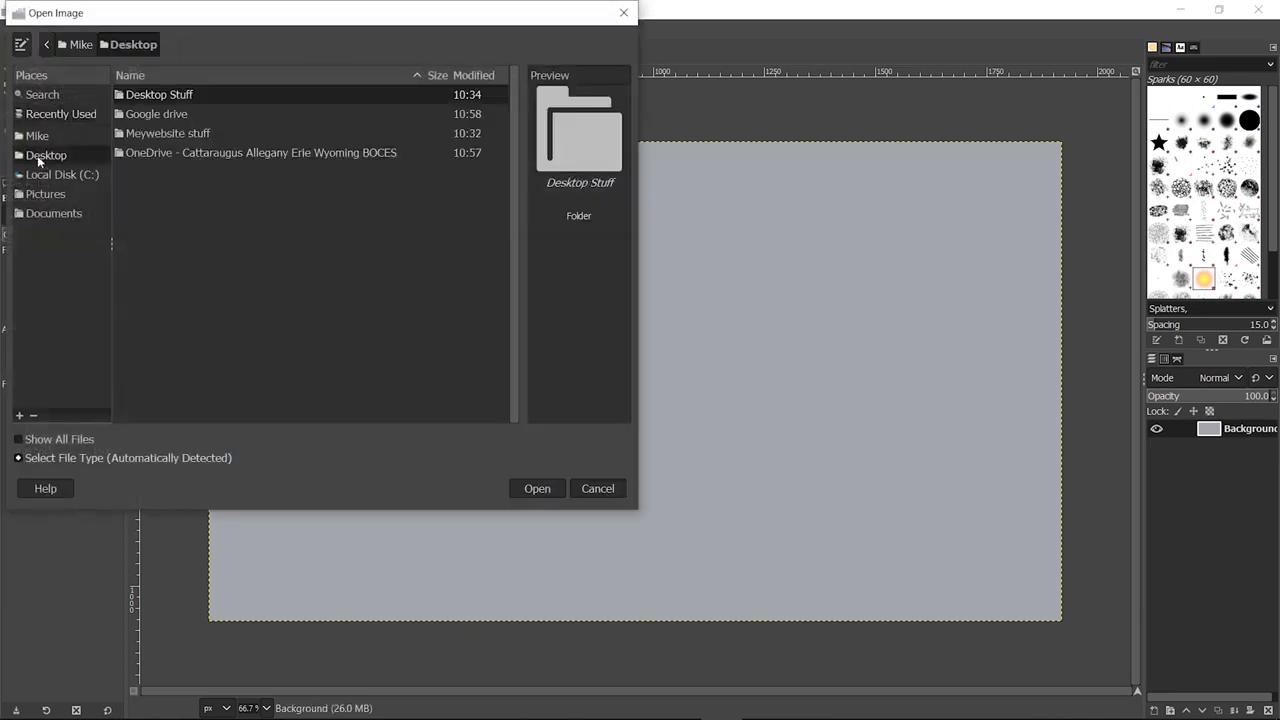
double_click(165, 133)
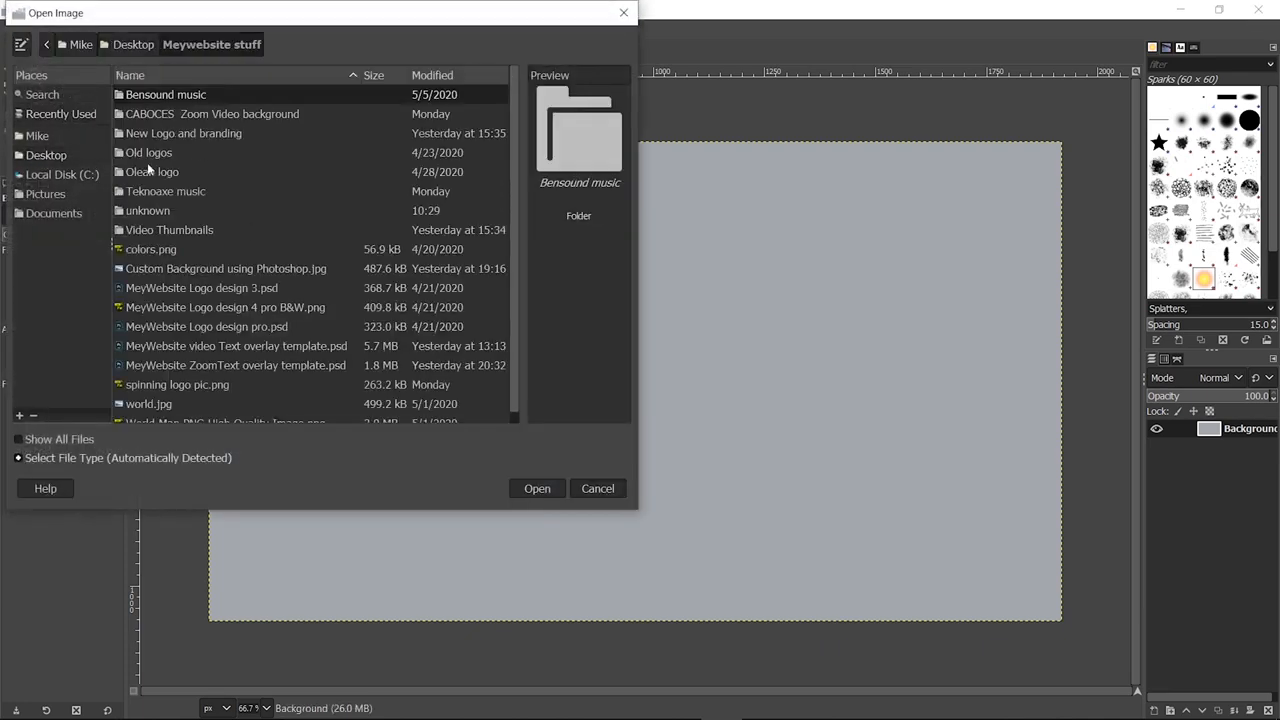
double_click(153, 134)
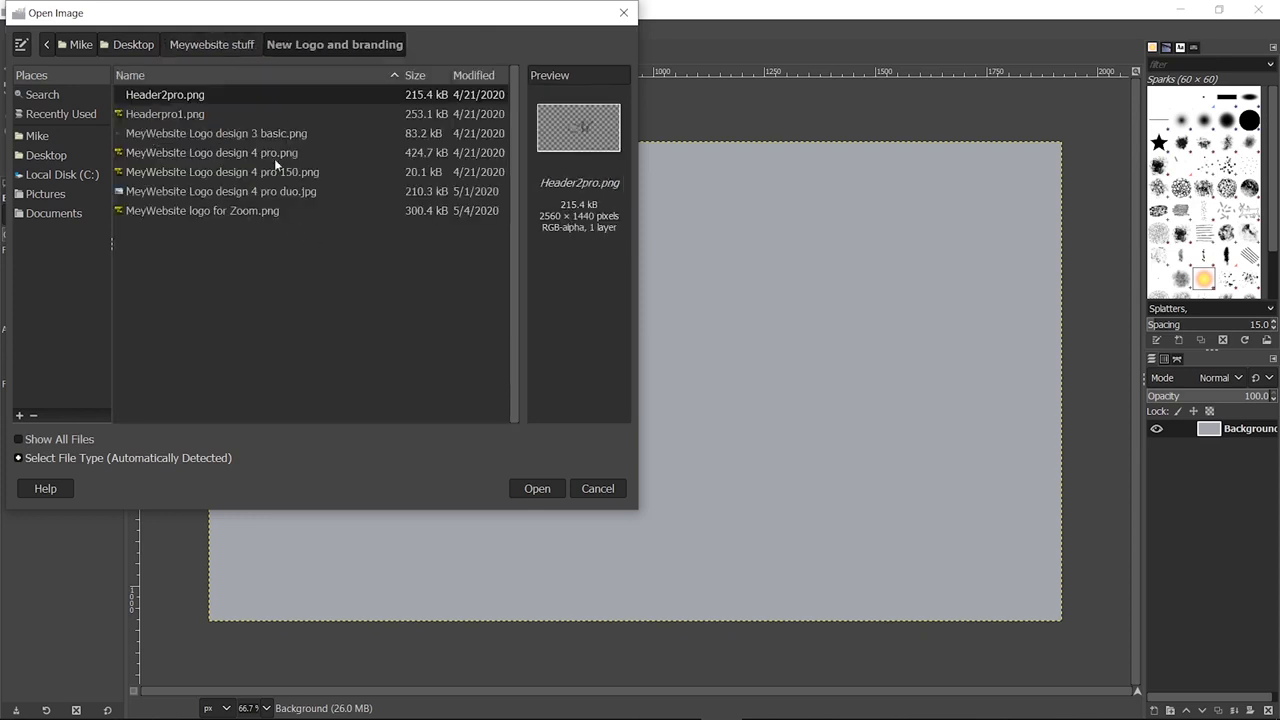
double_click(240, 172)
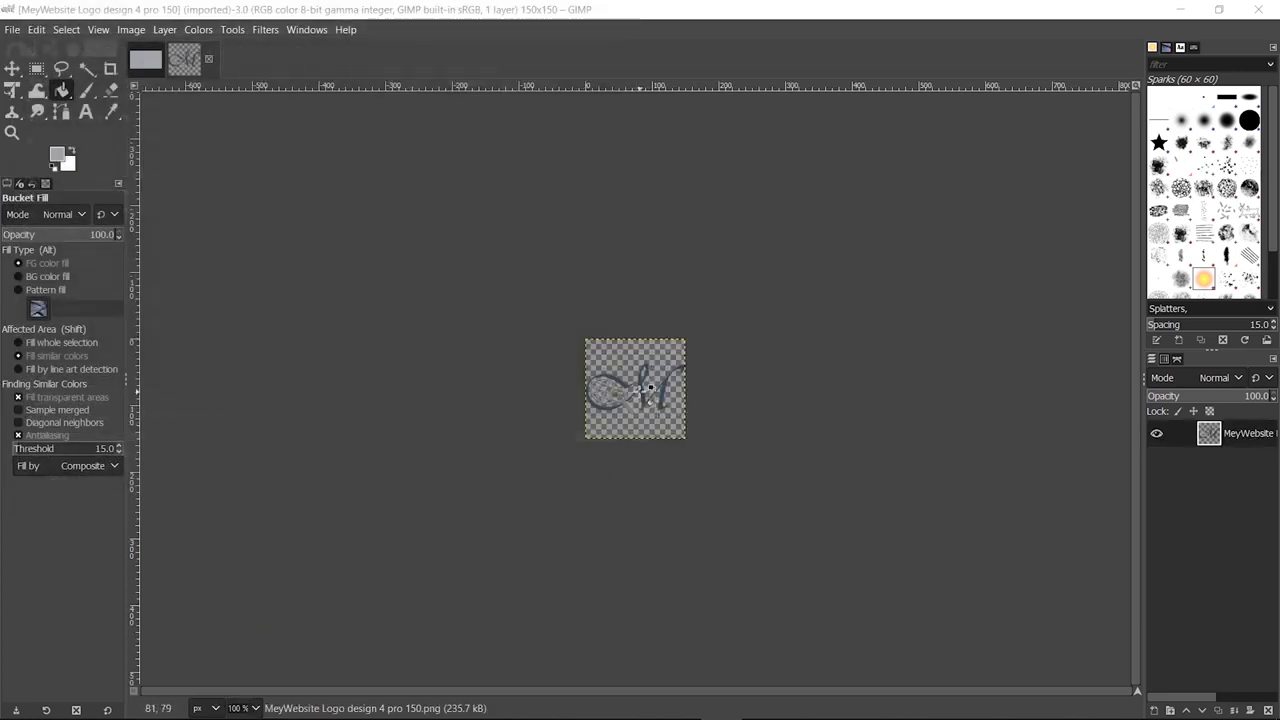
Copy the logo image and paste it into the grey 1920 × 1080 image.
click(650, 386)
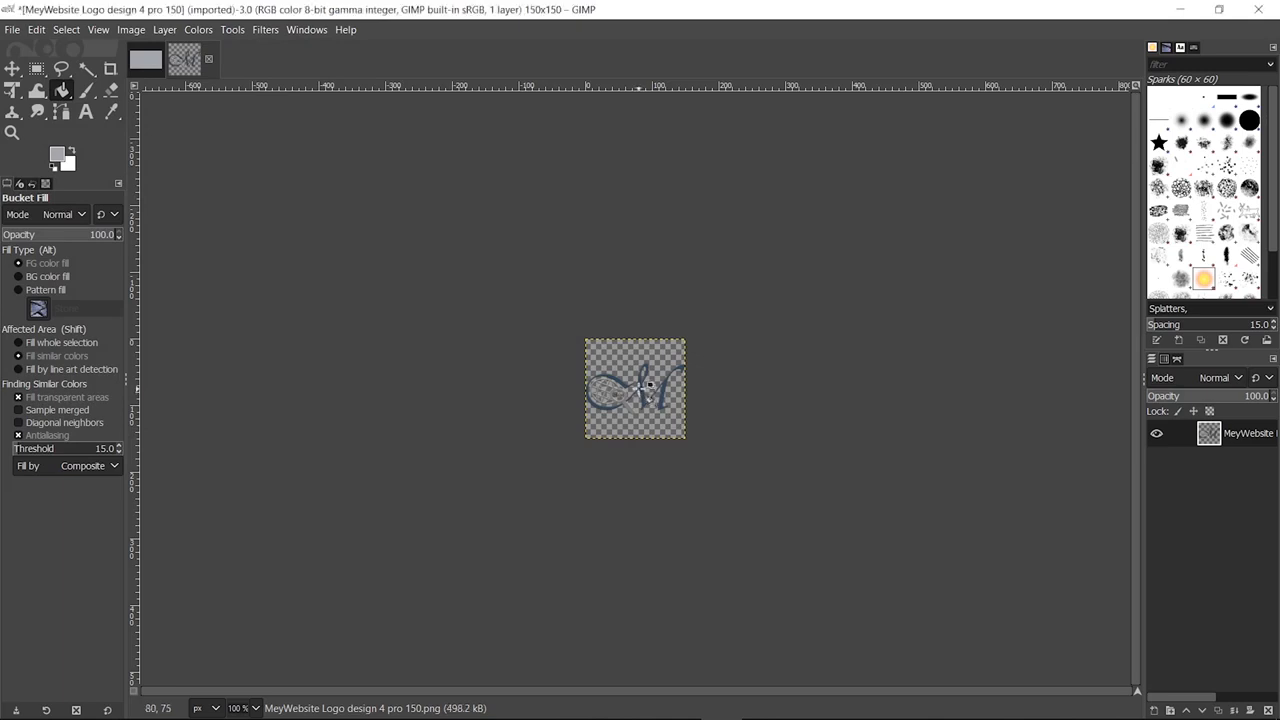
key(ctrl)
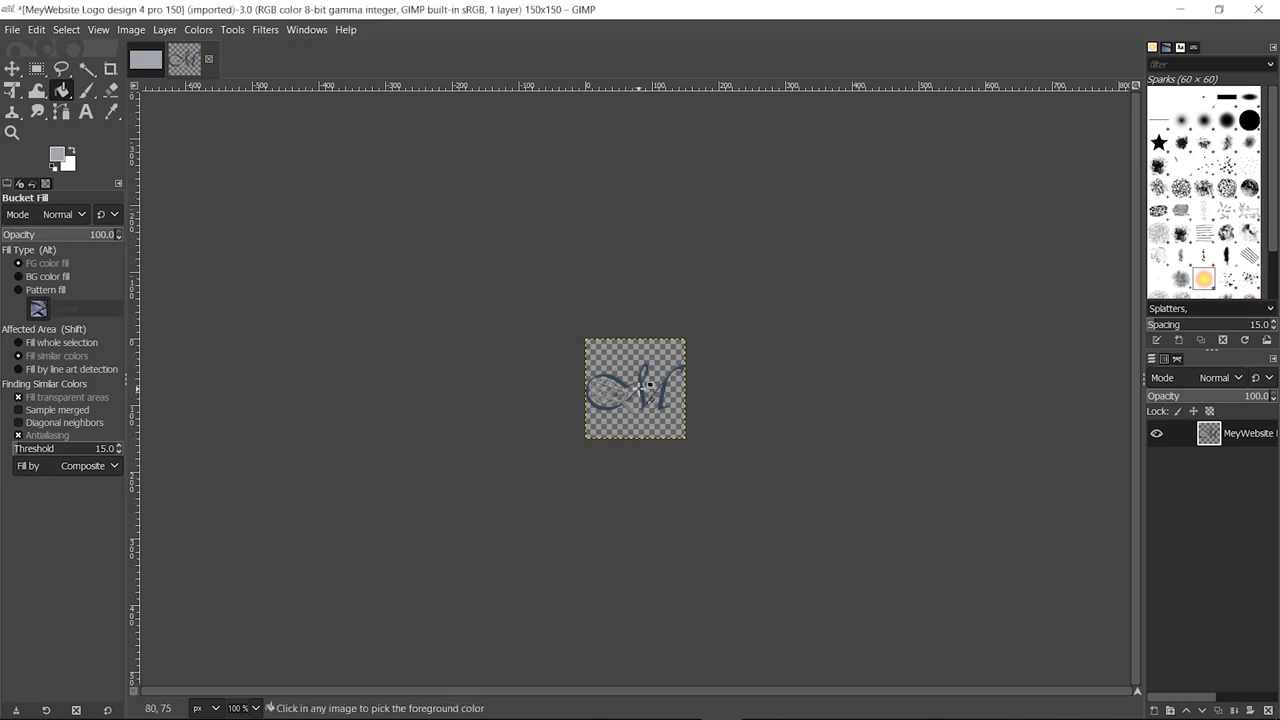
key(ctrl+c)
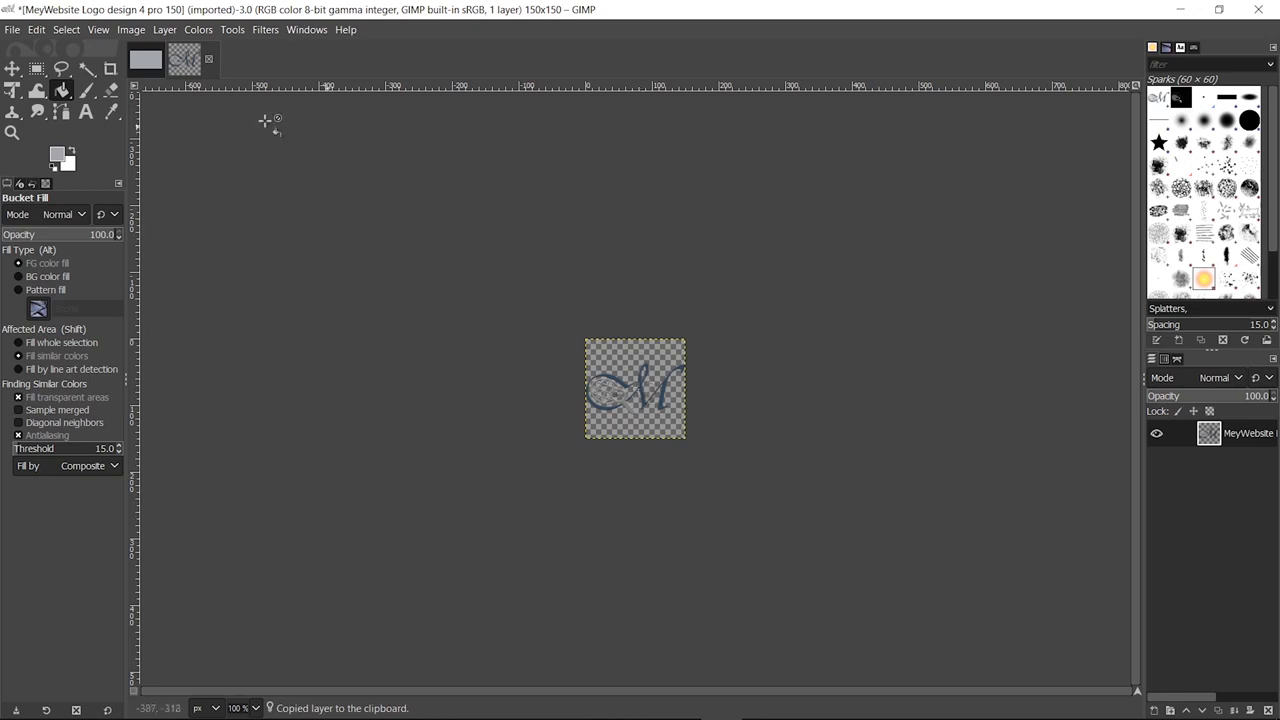
click(146, 59)
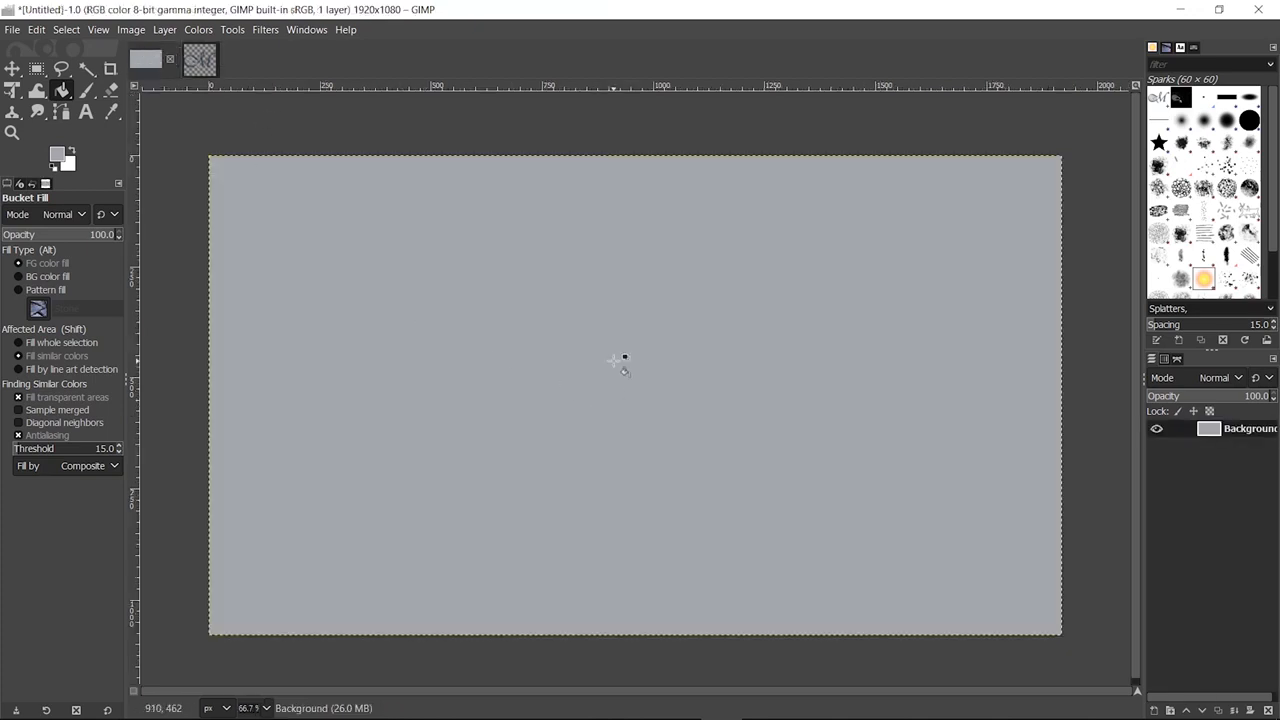
key(ctrl+v)
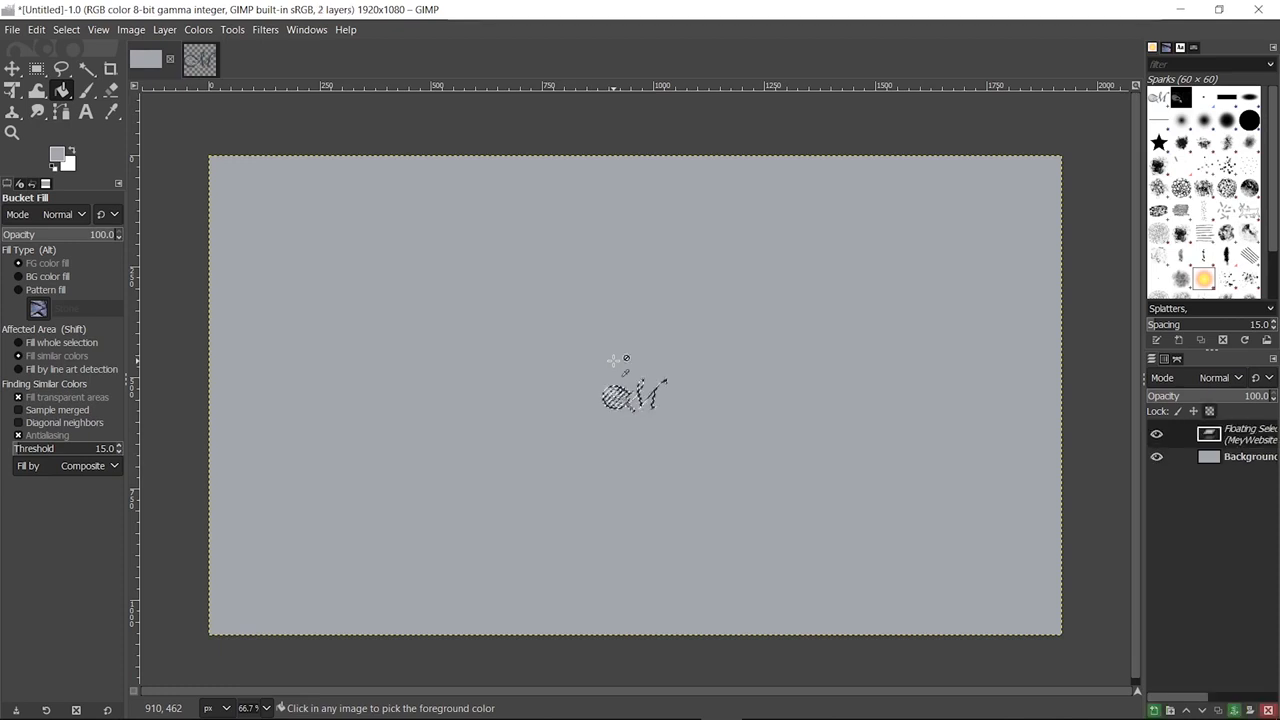
Move the pasted logo about 851 px right and 469 px down, into the canvas's lower-right corner.
click(12, 68)
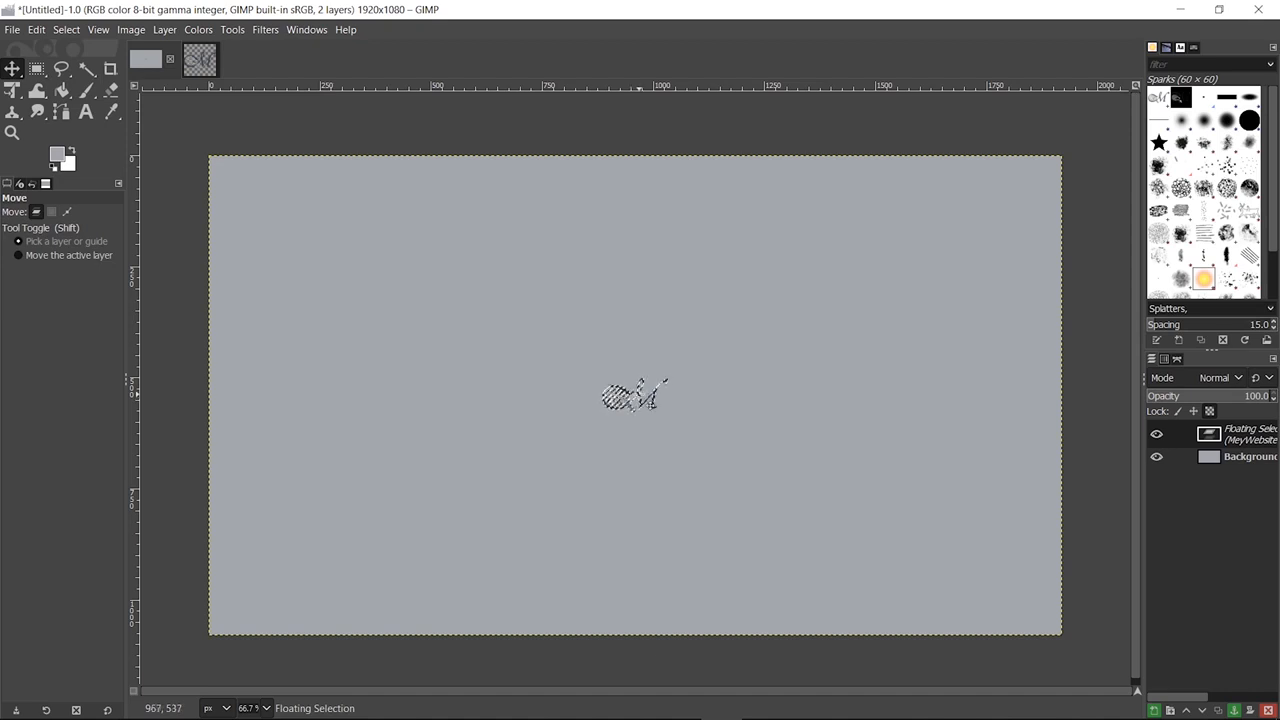
drag(636, 400, 1016, 601)
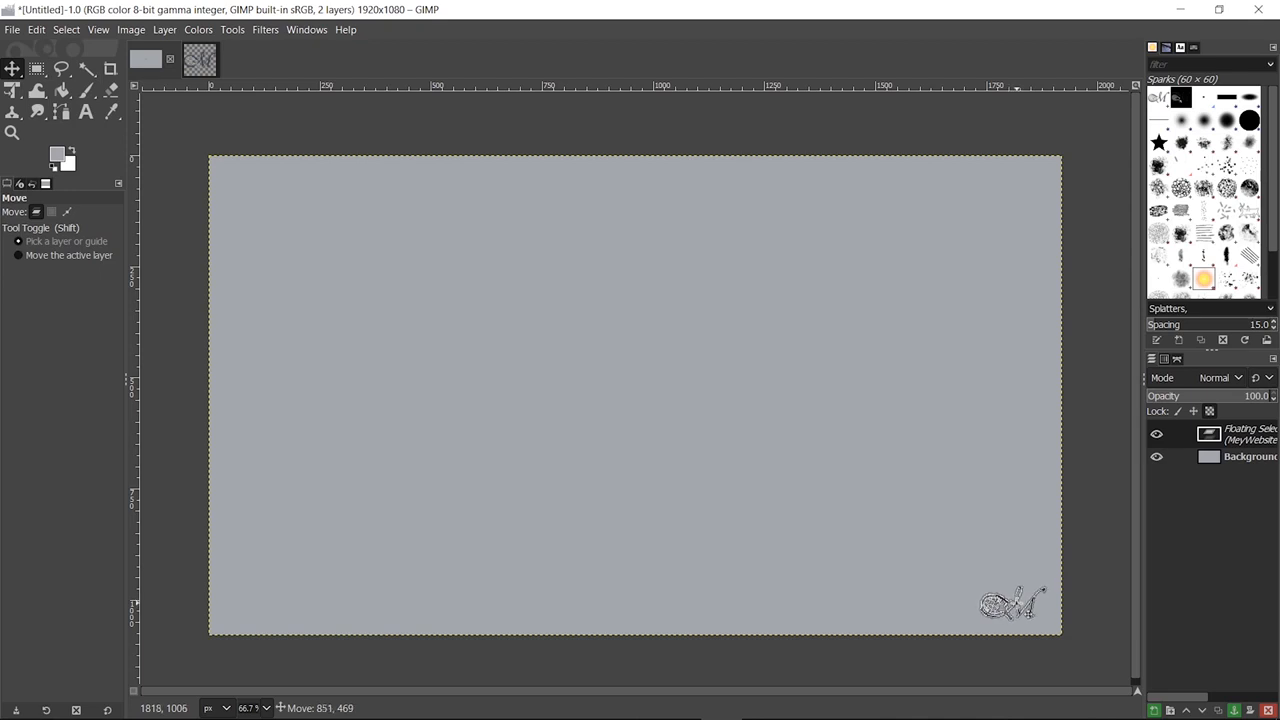
drag(1016, 601, 1016, 601)
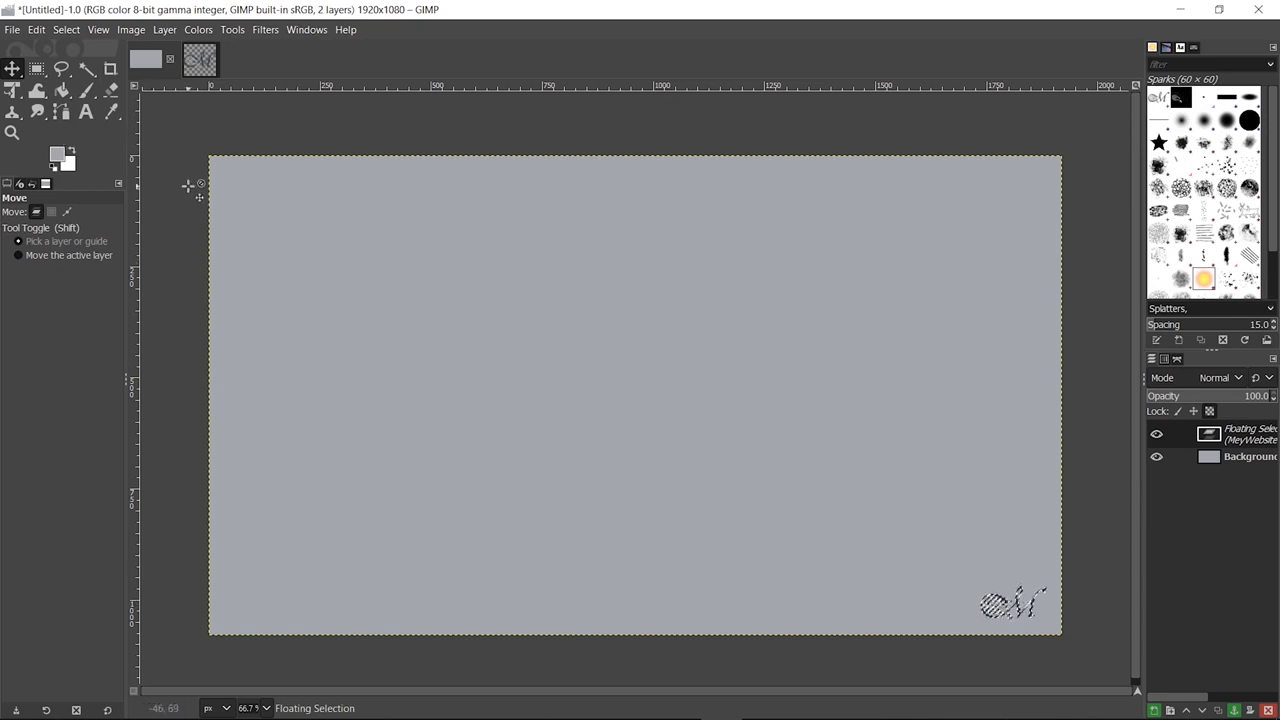
With the Text tool active, set the text colour to dark blue 07234f.
click(86, 111)
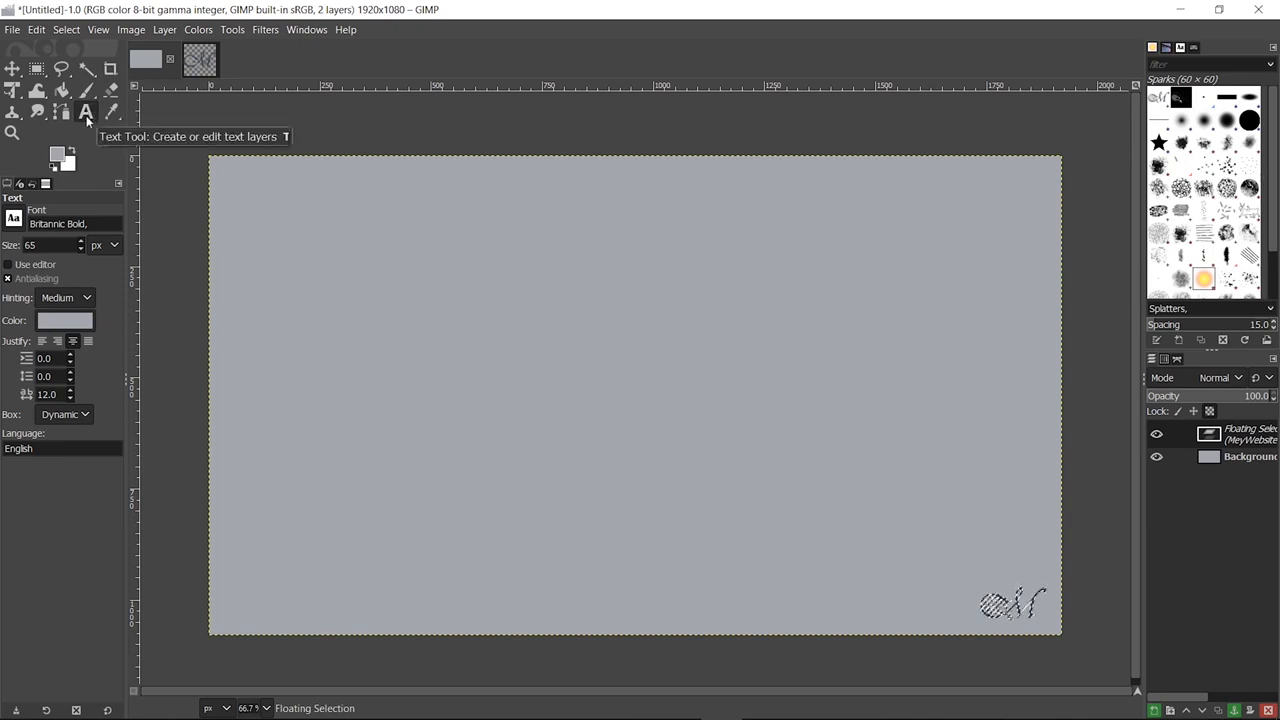
click(66, 321)
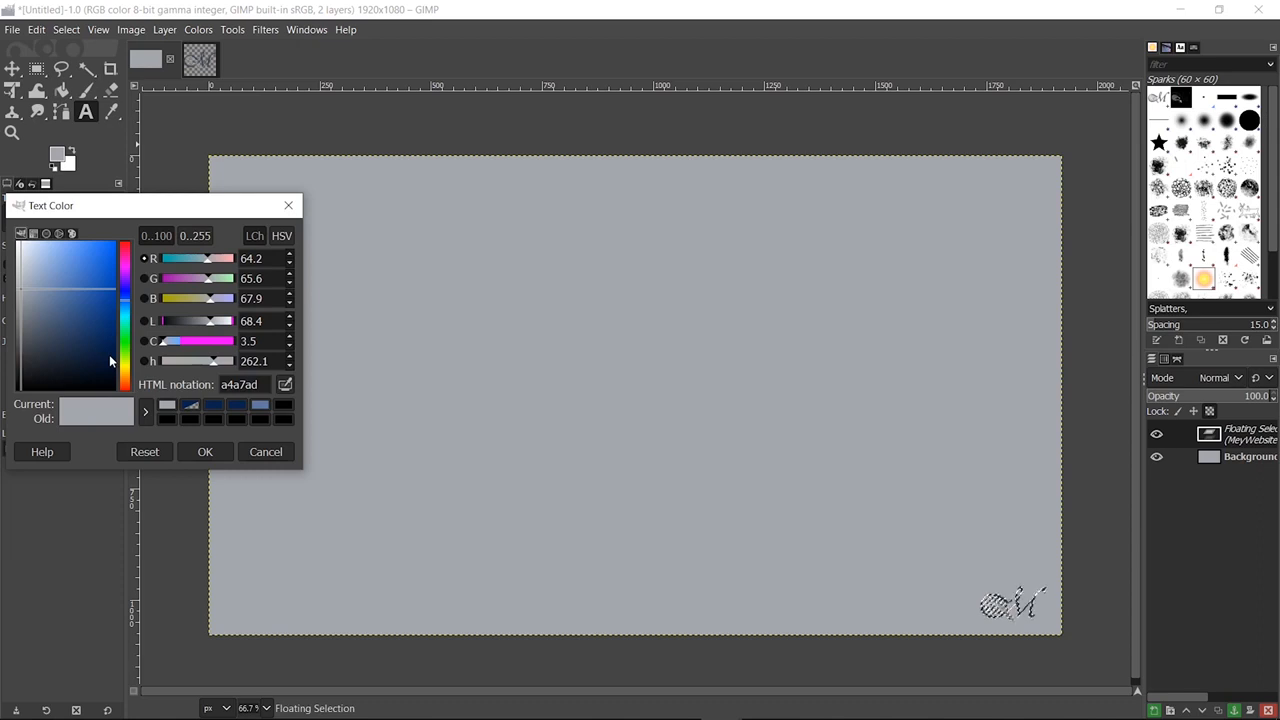
click(215, 406)
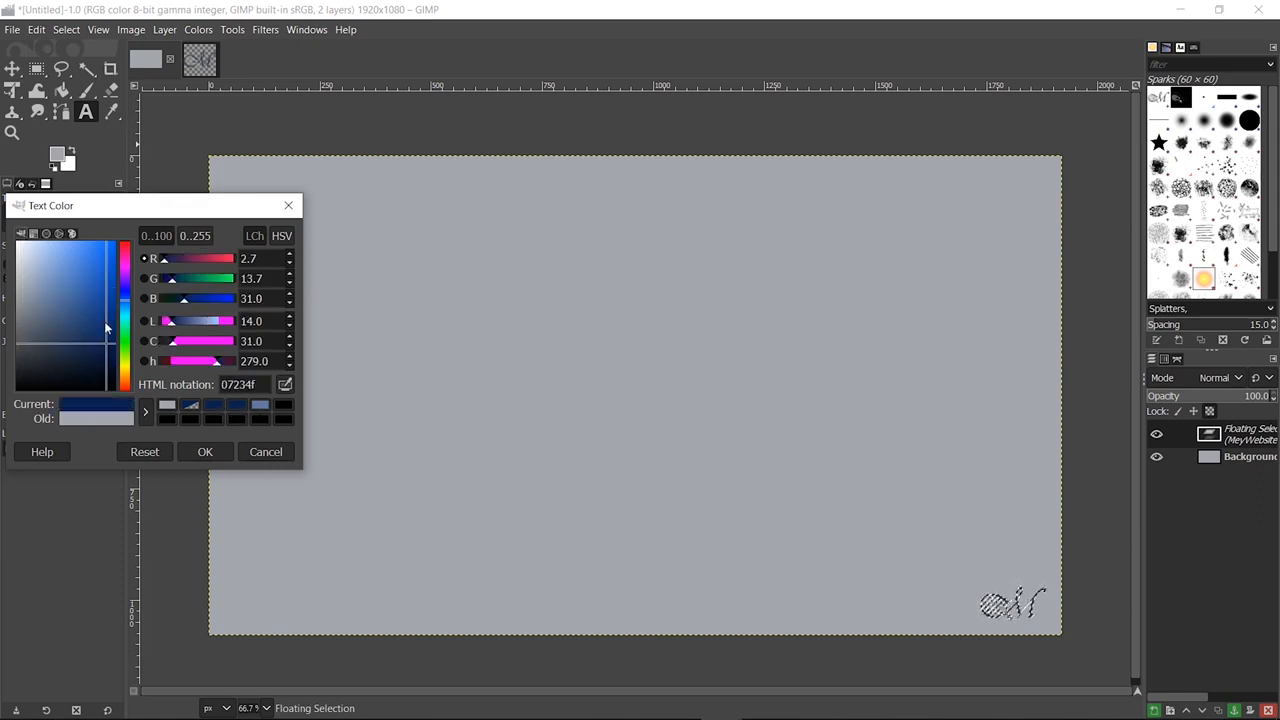
click(205, 452)
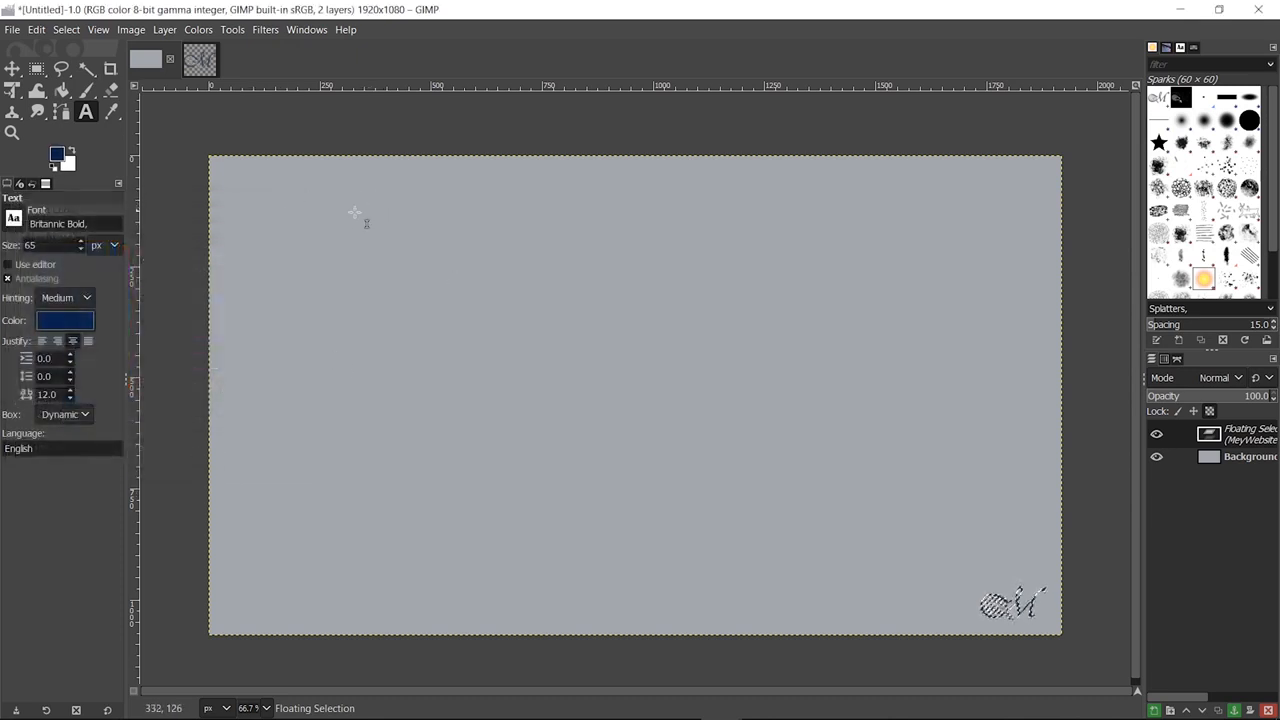
Create a text box about 1290 px wide near the canvas's upper edge and enter "MeyWebsite.com".
drag(372, 202, 949, 258)
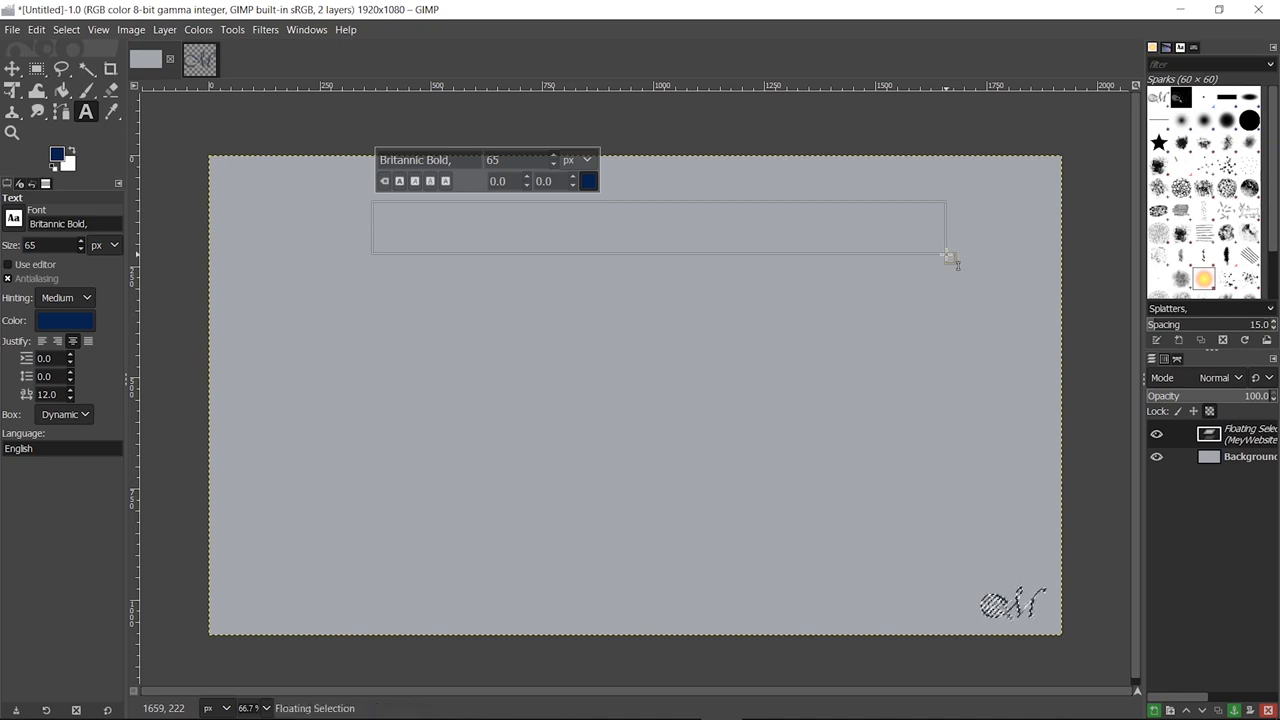
text(Mey)
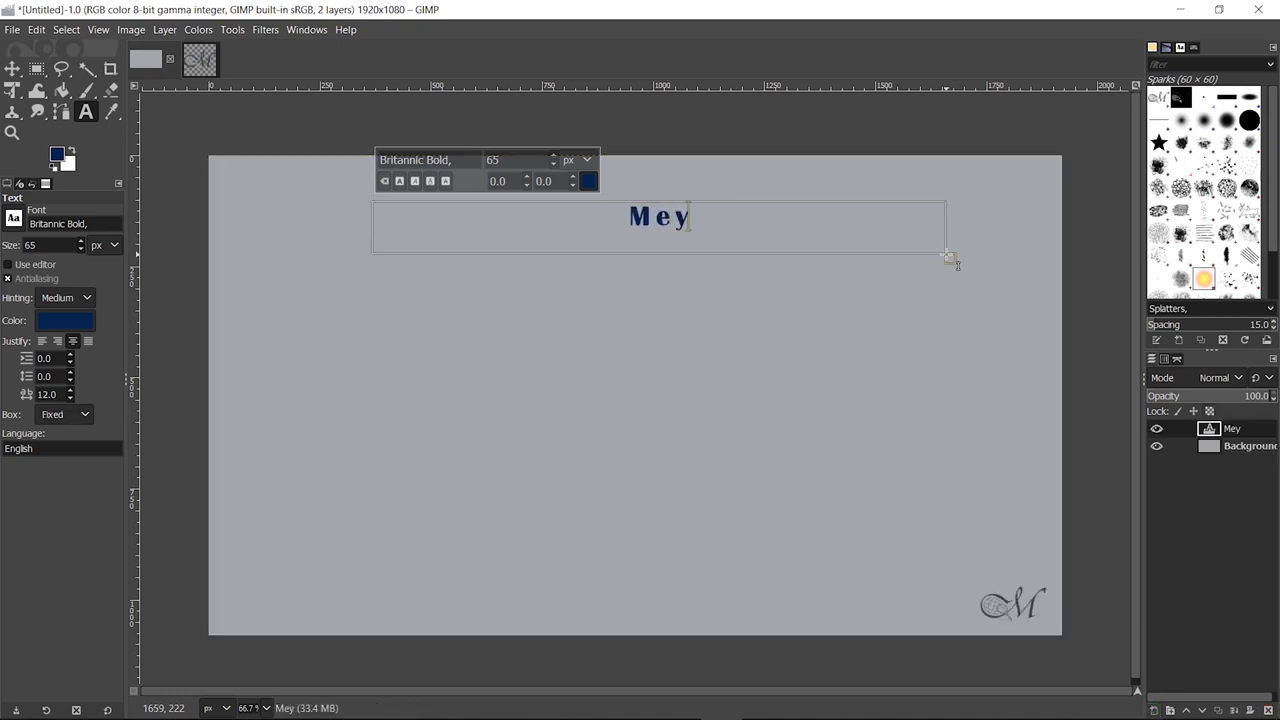
text(Web)
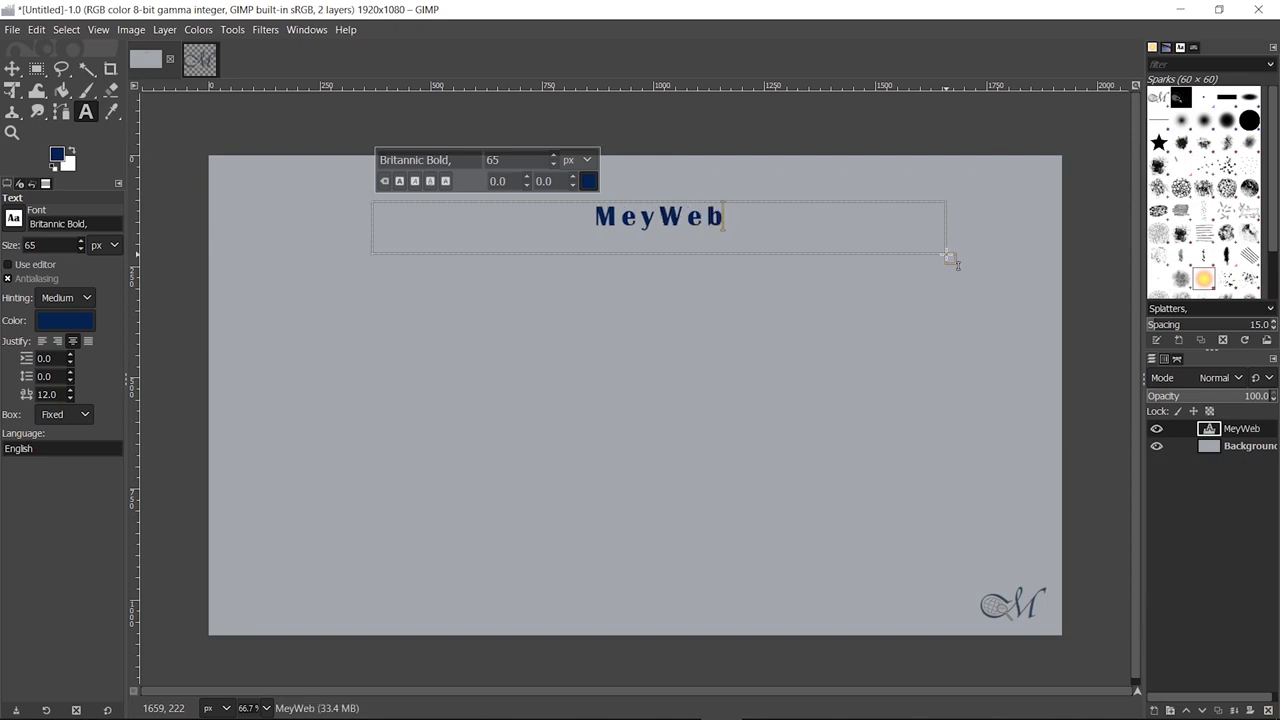
text(site,)
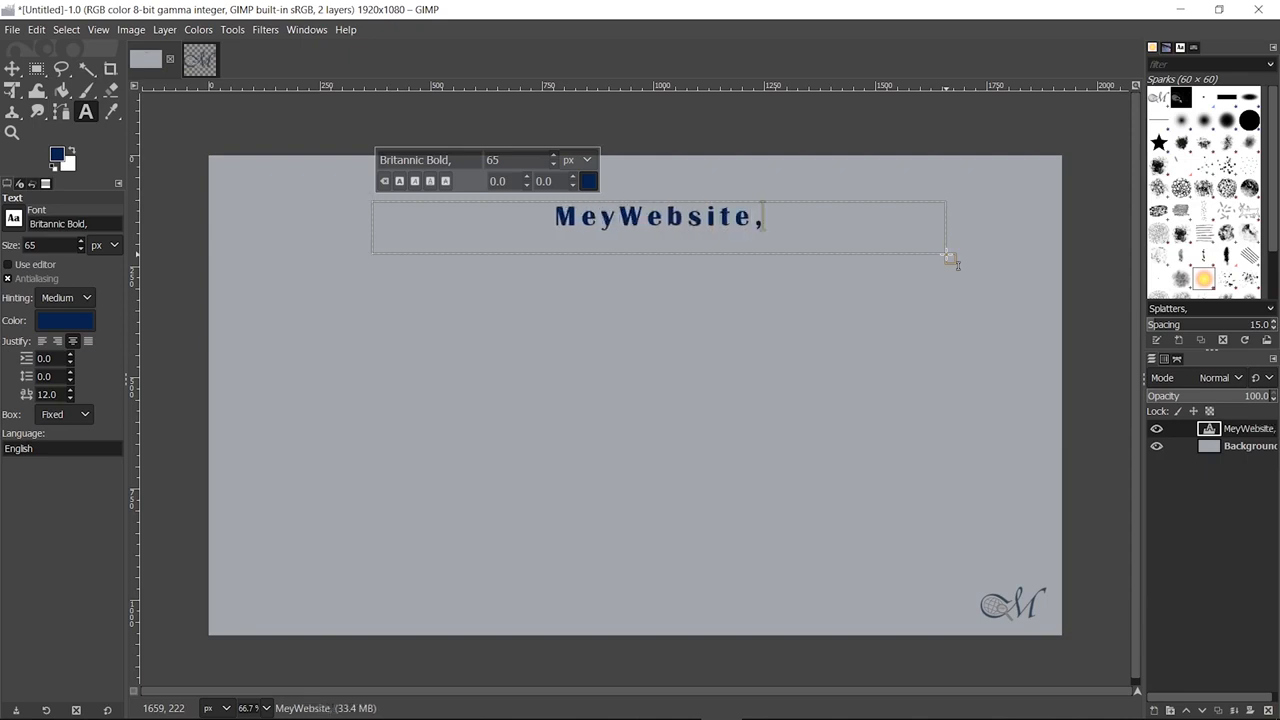
key(BackSpace)
text(.com)
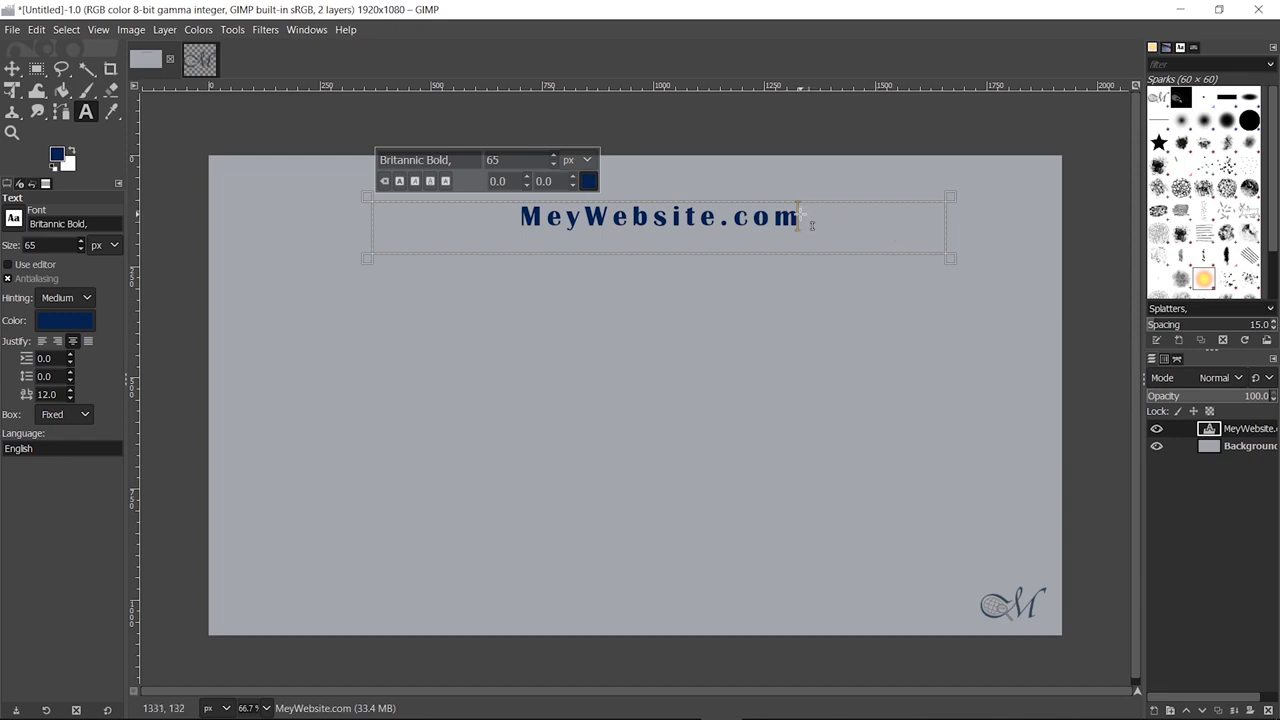
Select the MeyWebsite.com text and widen its text box to the full width of the canvas.
drag(800, 216, 541, 229)
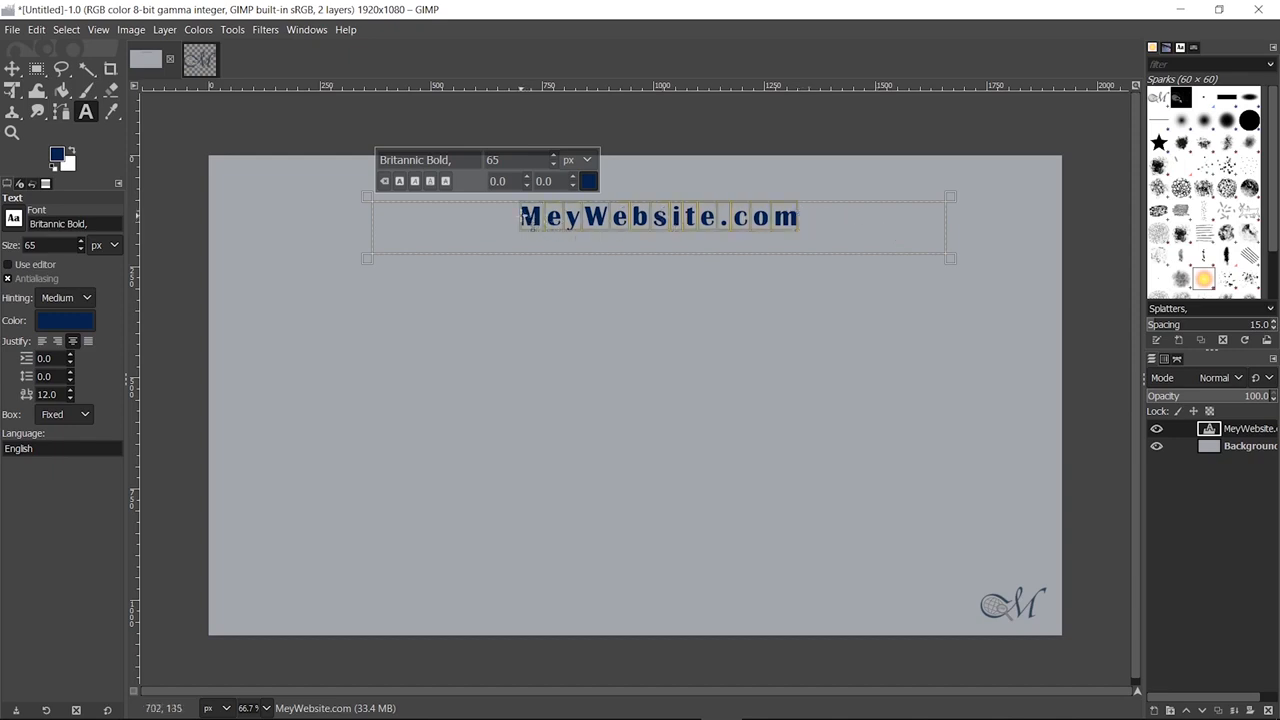
drag(368, 256, 203, 267)
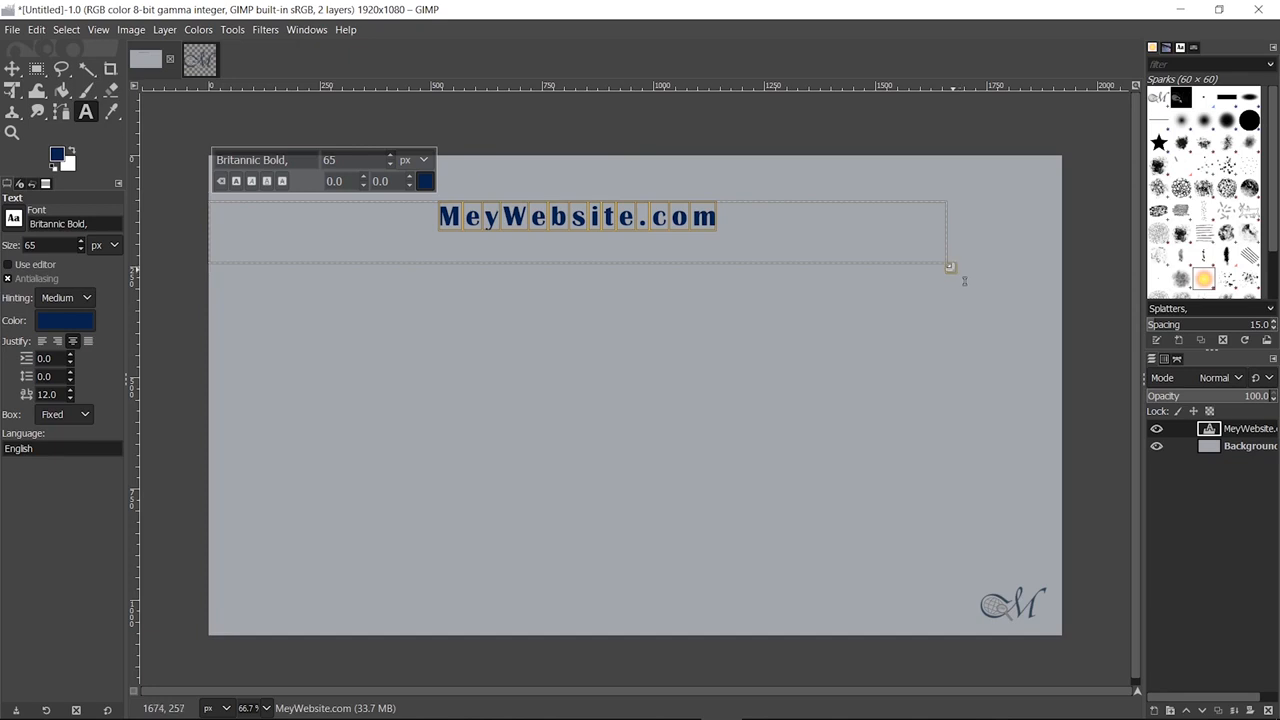
drag(958, 271, 1066, 278)
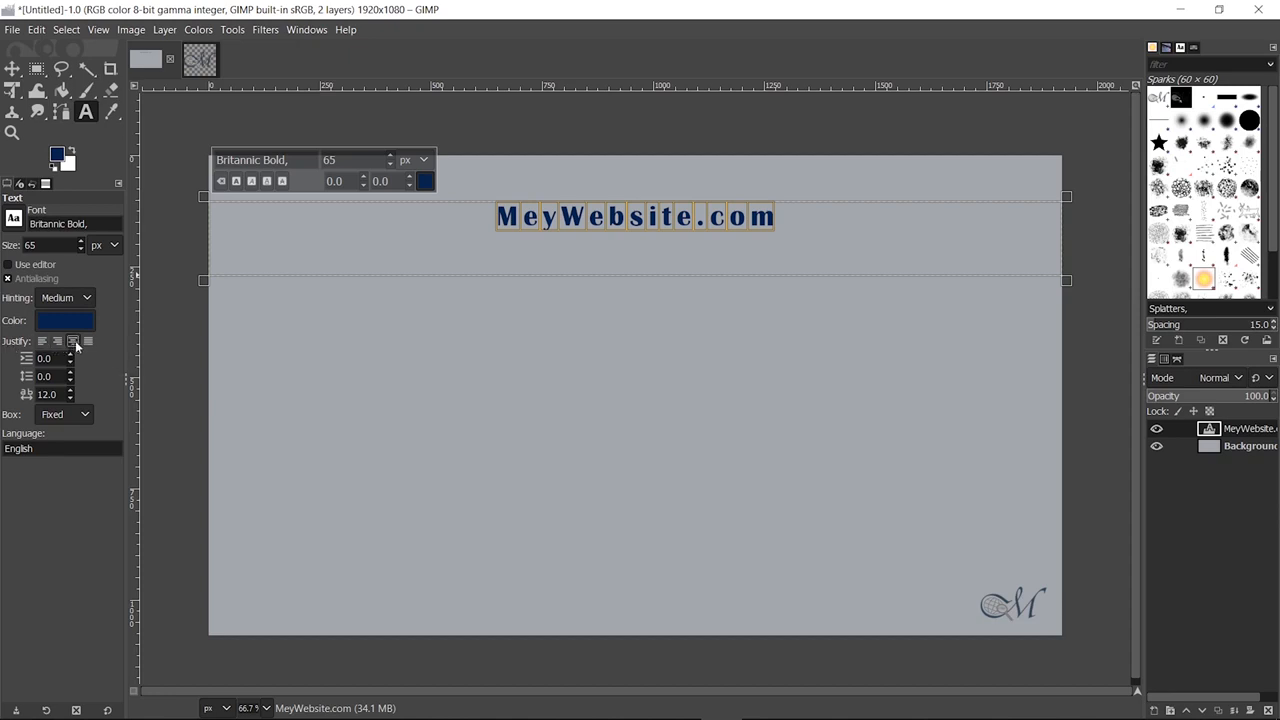
Set the selected MeyWebsite.com text to the Vladimir Script font at 155 px.
click(392, 158)
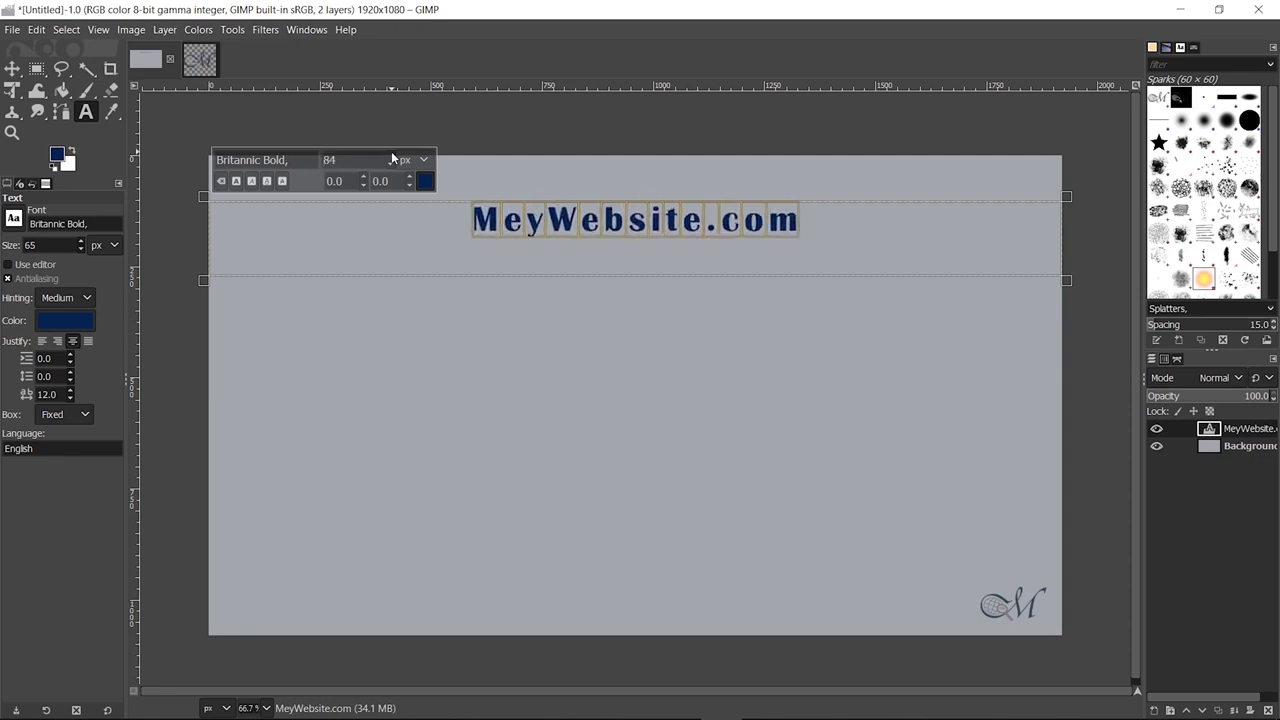
click(392, 158)
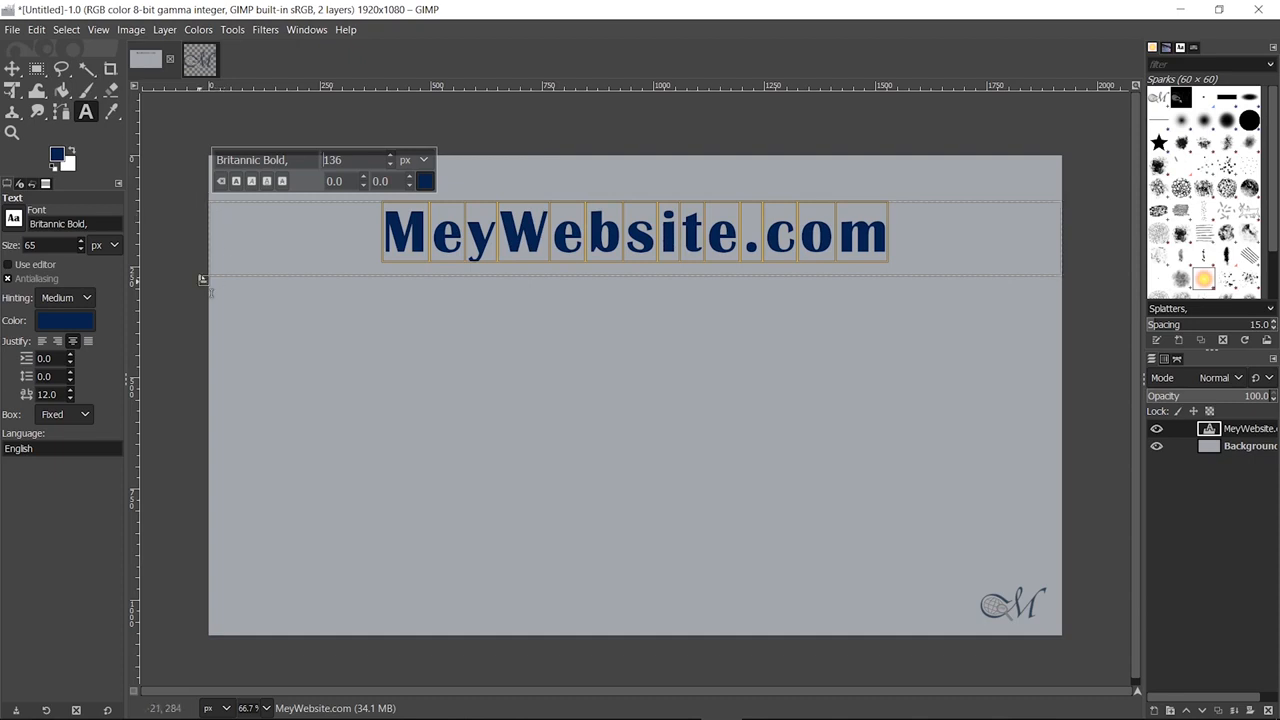
click(14, 219)
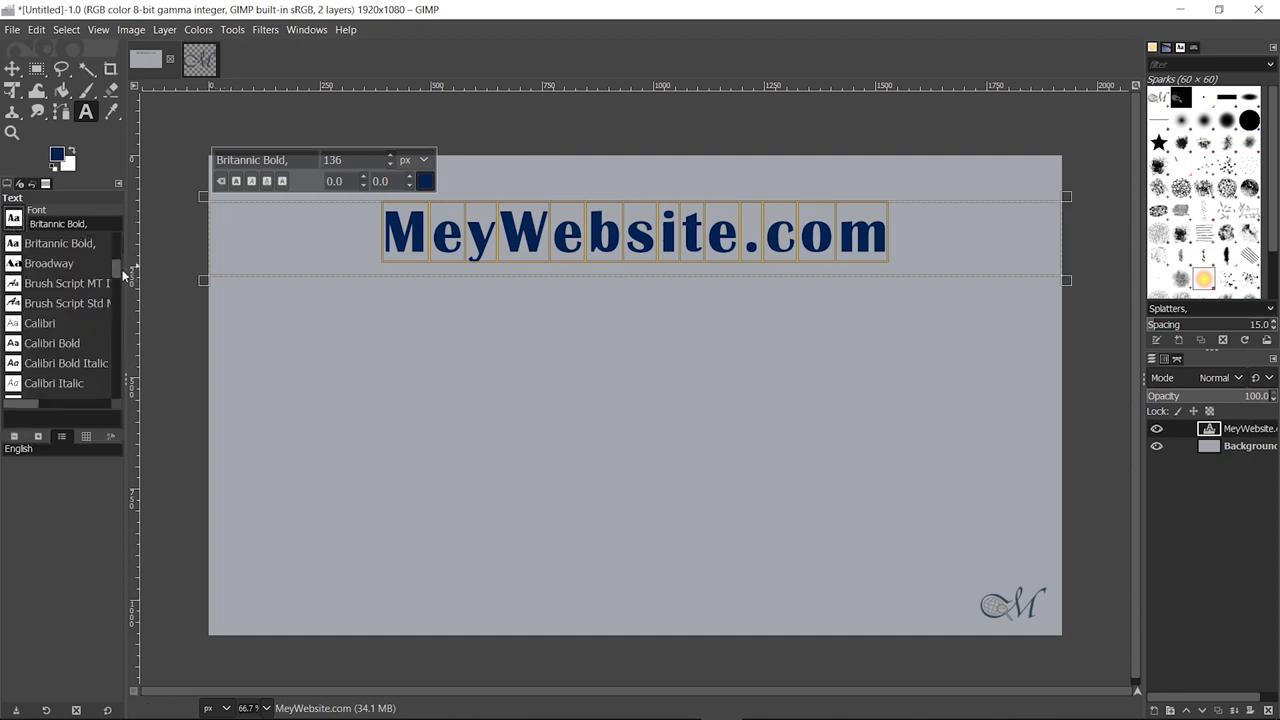
drag(114, 269, 115, 390)
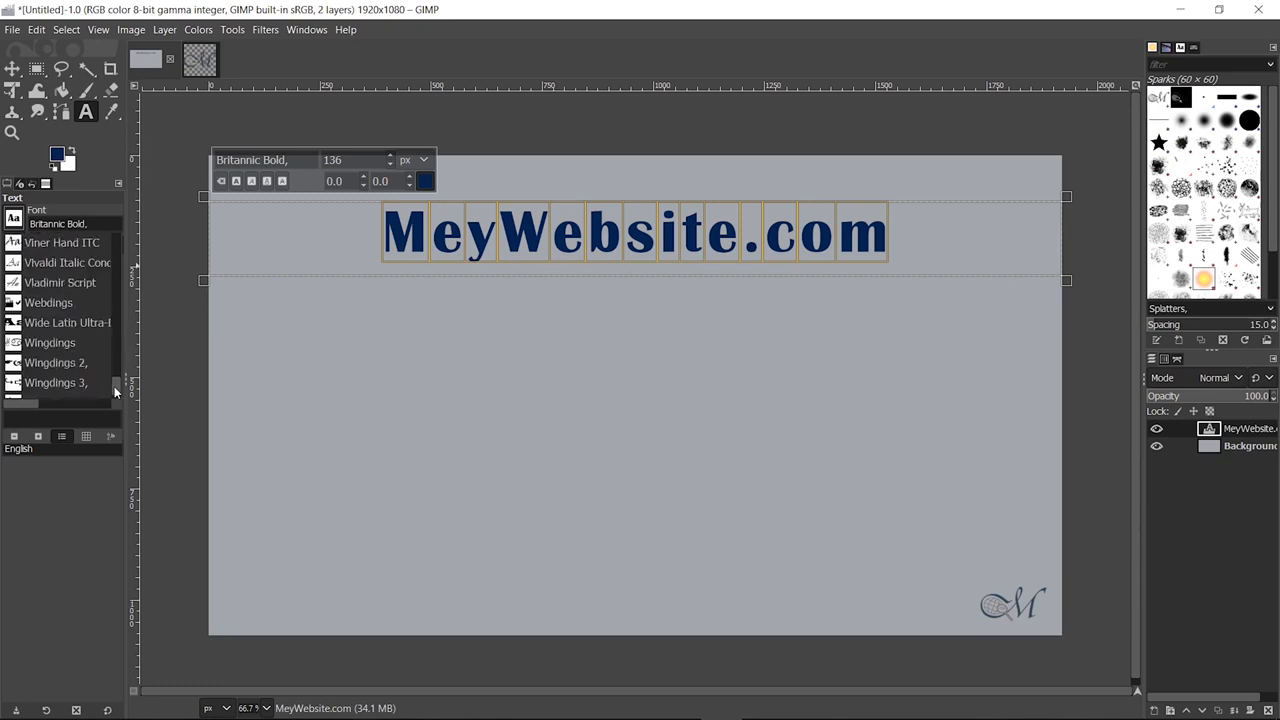
click(60, 283)
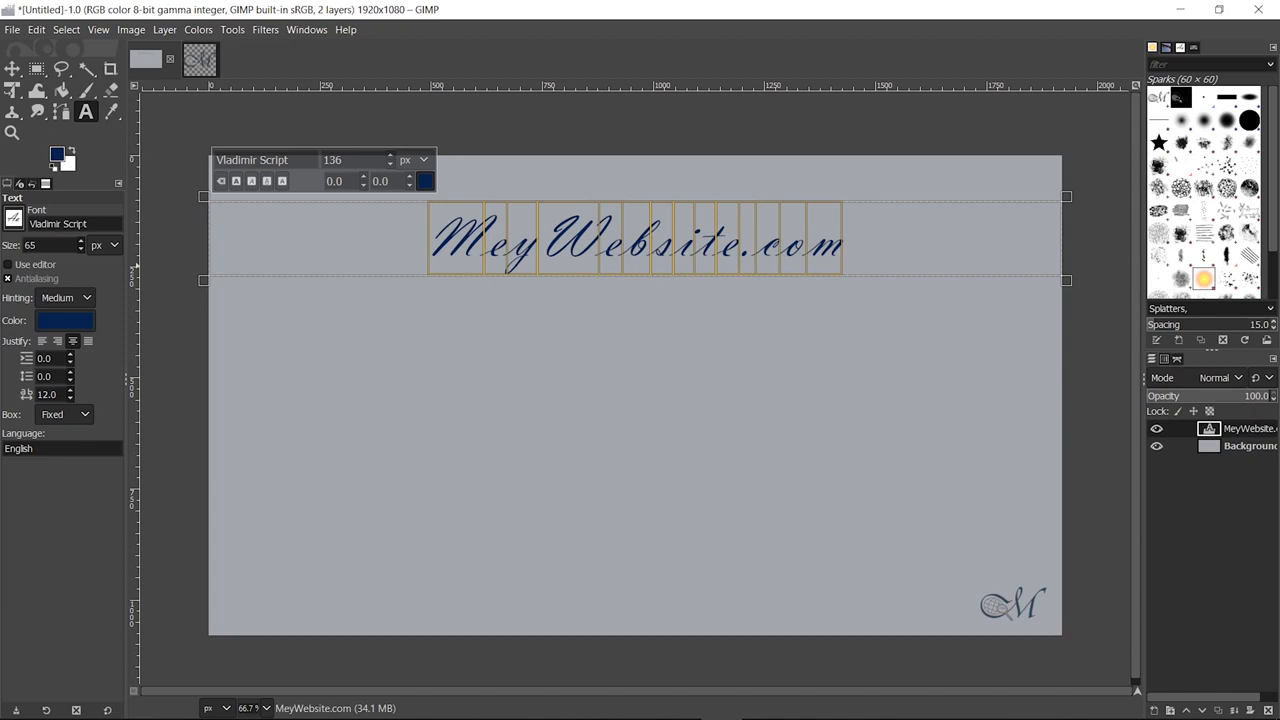
click(390, 156)
drag(390, 157, 388, 166)
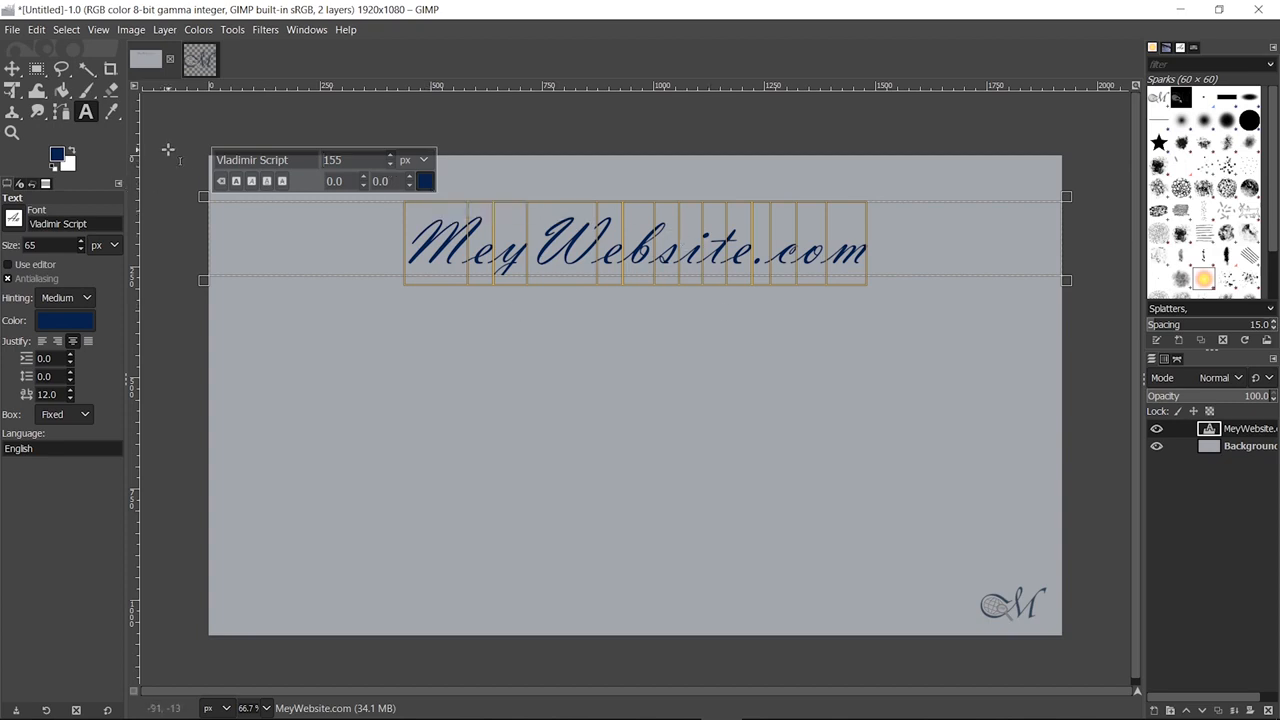
Try to reposition the MeyWebsite.com text slightly with the Move tool.
click(15, 75)
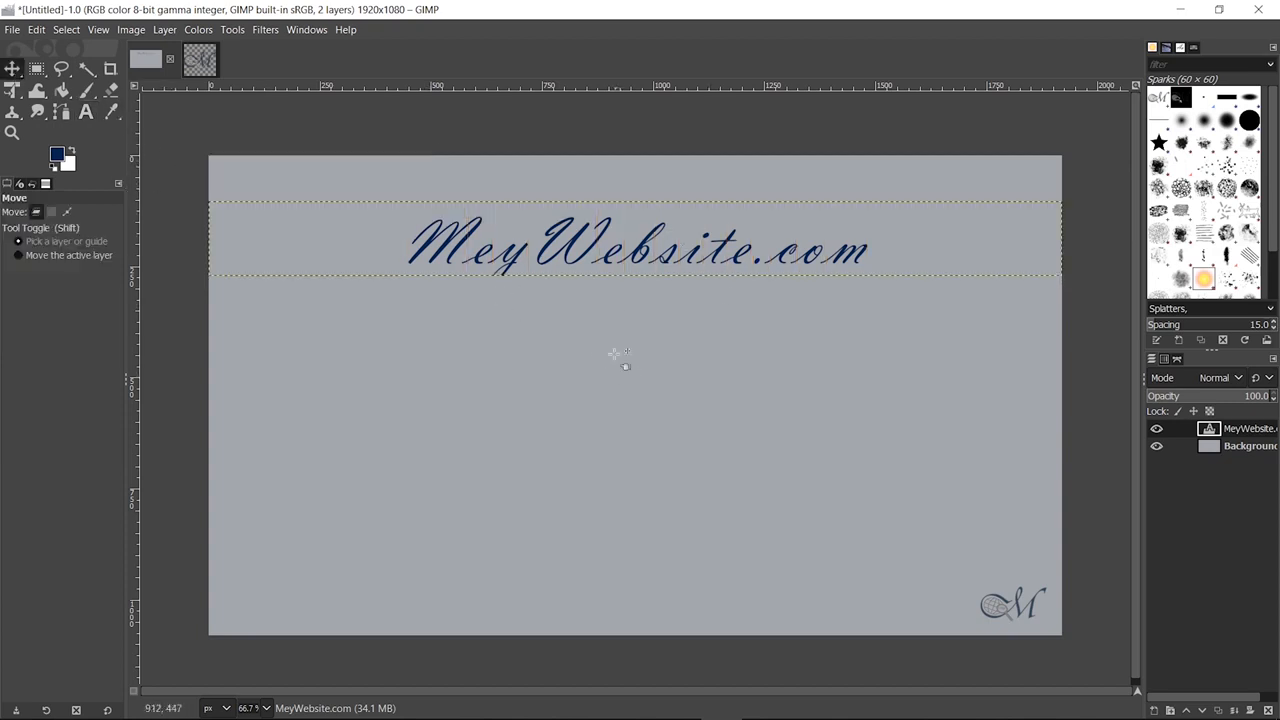
drag(585, 245, 578, 240)
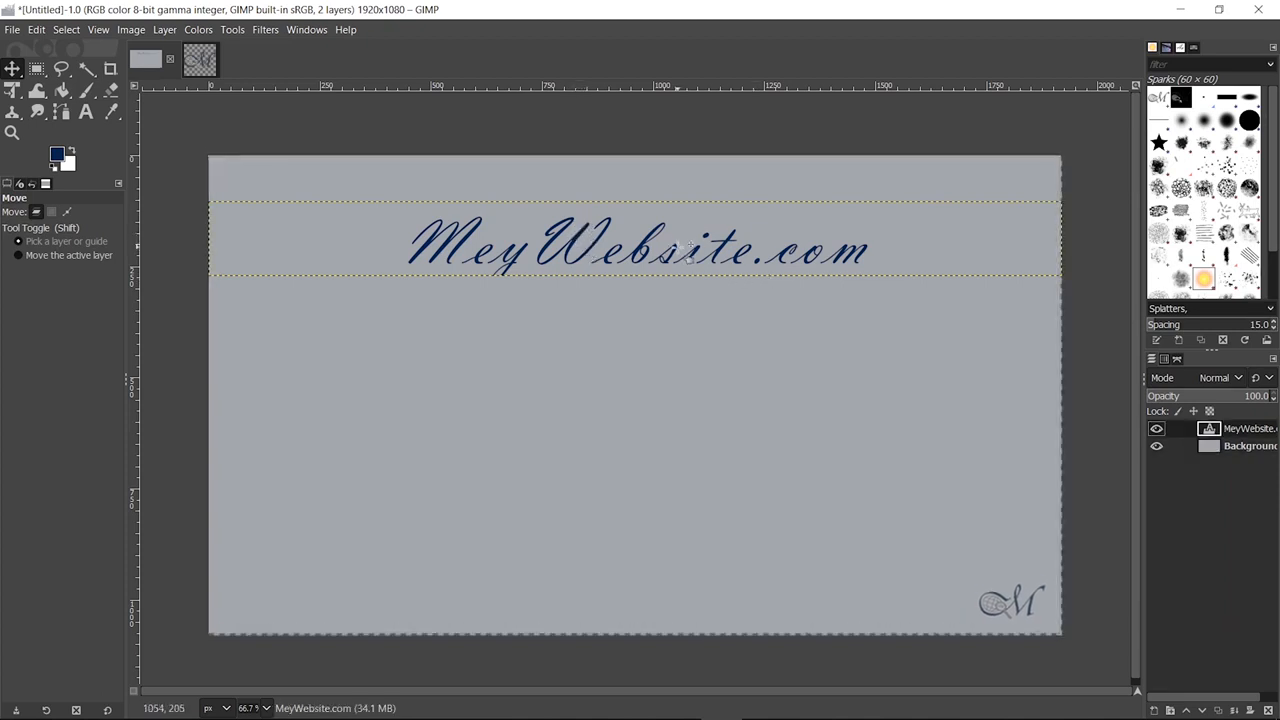
click(692, 244)
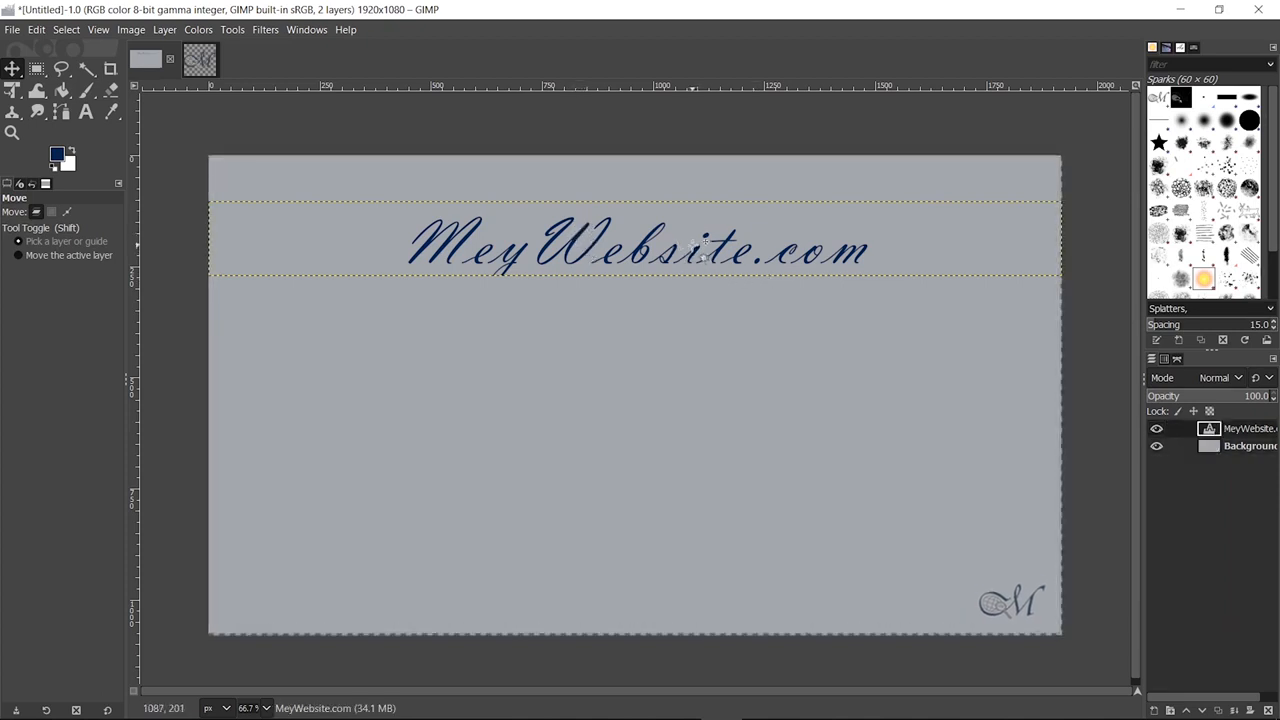
Extend the MeyWebsite.com text box downward so the descender of the "y" fits inside it.
click(86, 111)
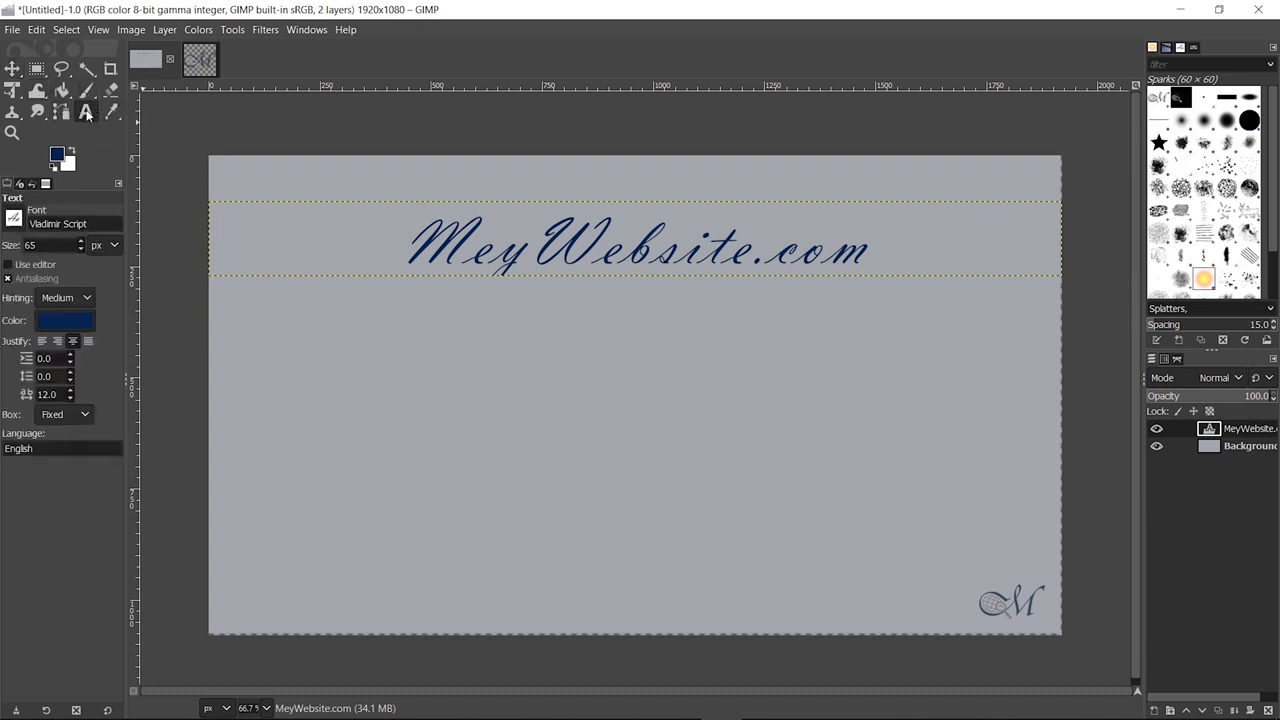
click(500, 240)
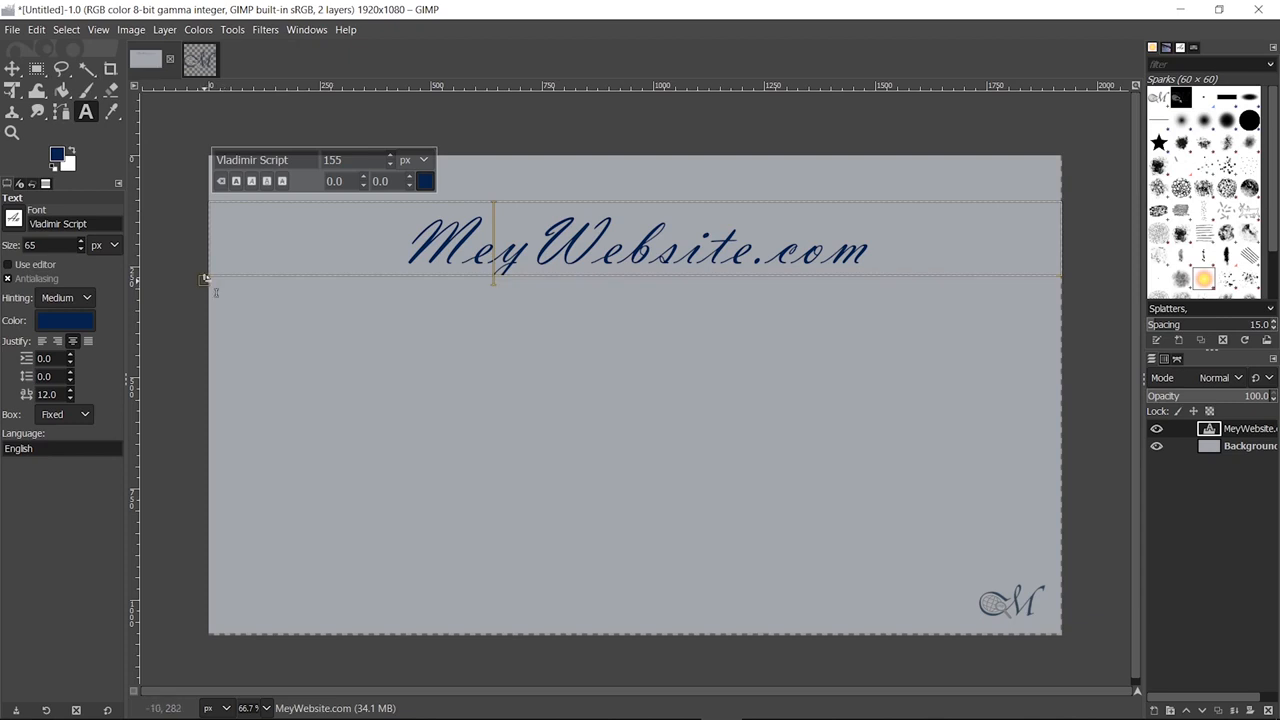
drag(205, 278, 205, 295)
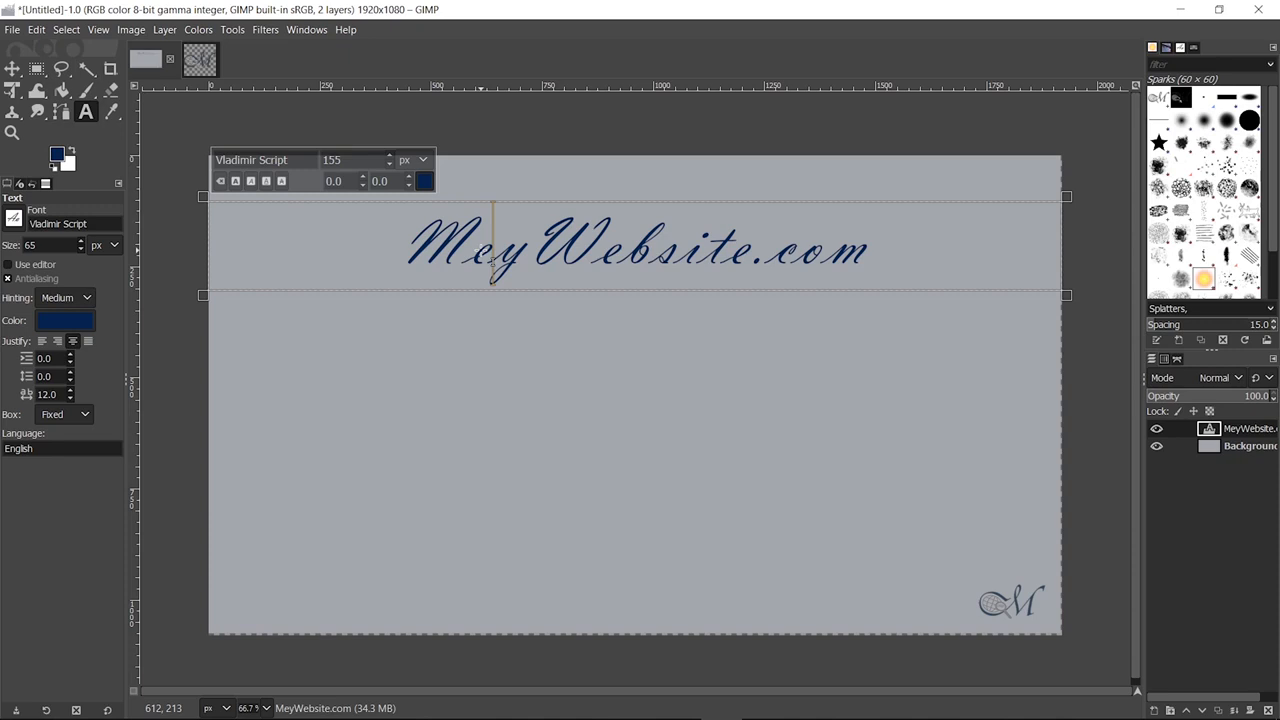
Start exporting the image and name the export file "Custom Gimp background.png".
click(12, 29)
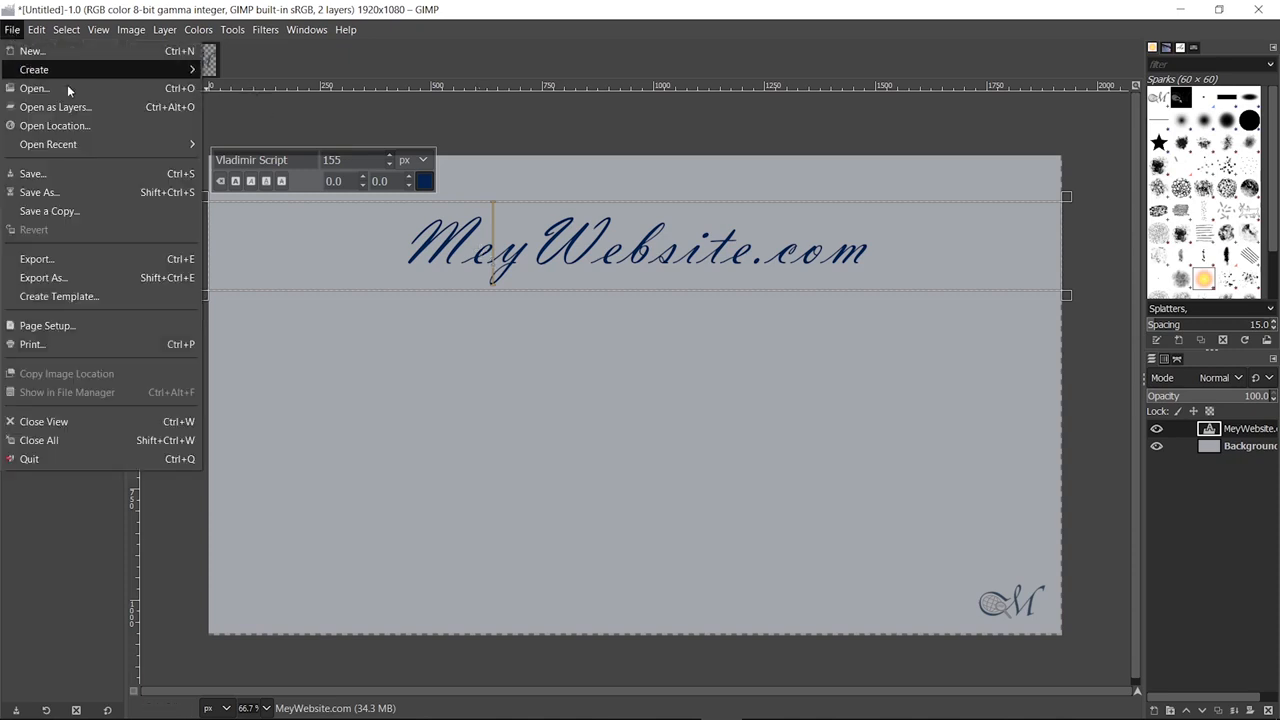
click(150, 282)
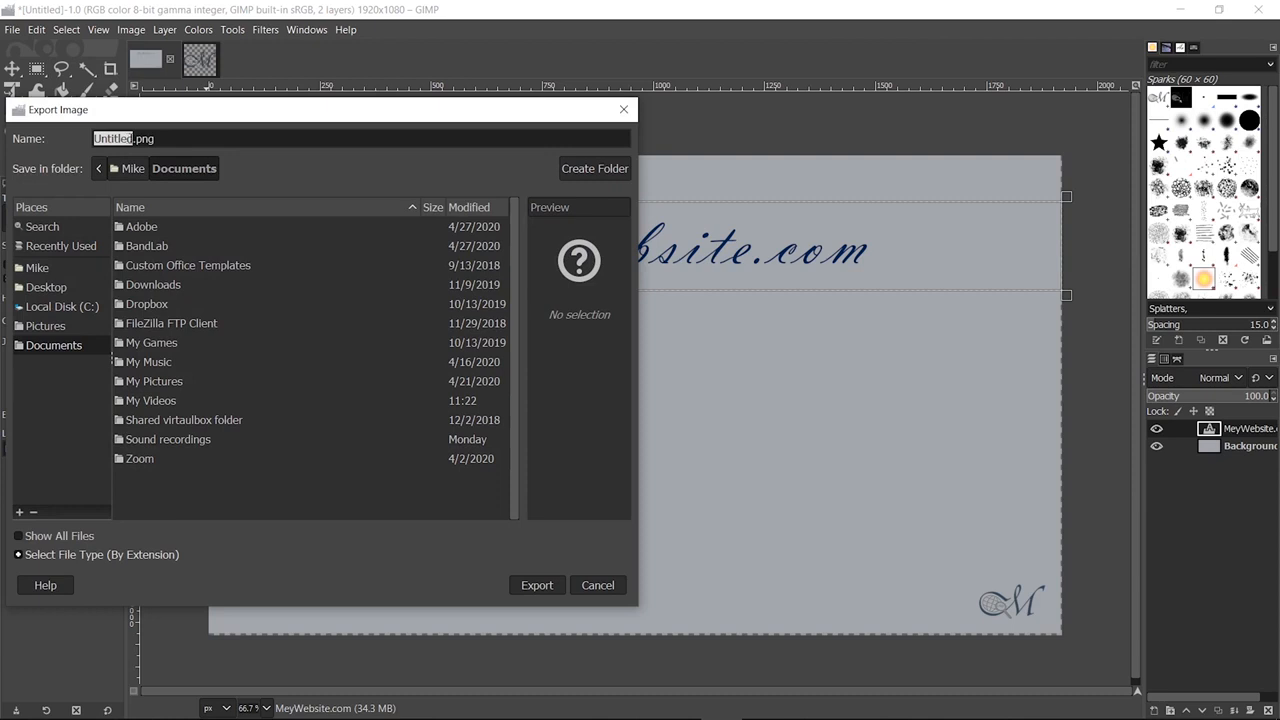
click(133, 138)
key(BackSpace)
key(BackSpace)
key(BackSpace)
key(BackSpace)
key(BackSpace)
key(BackSpace)
key(BackSpace)
key(BackSpace)
text(Cu)
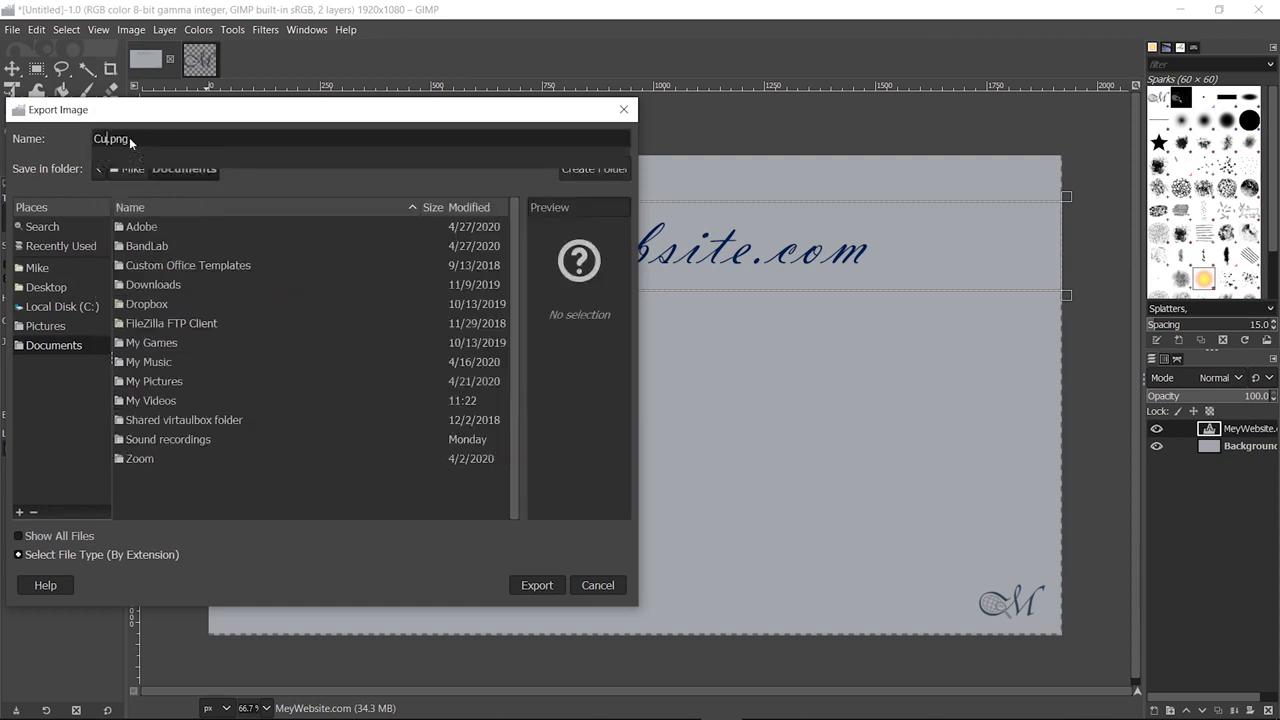
text(tom)
key(BackSpace)
key(BackSpace)
key(BackSpace)
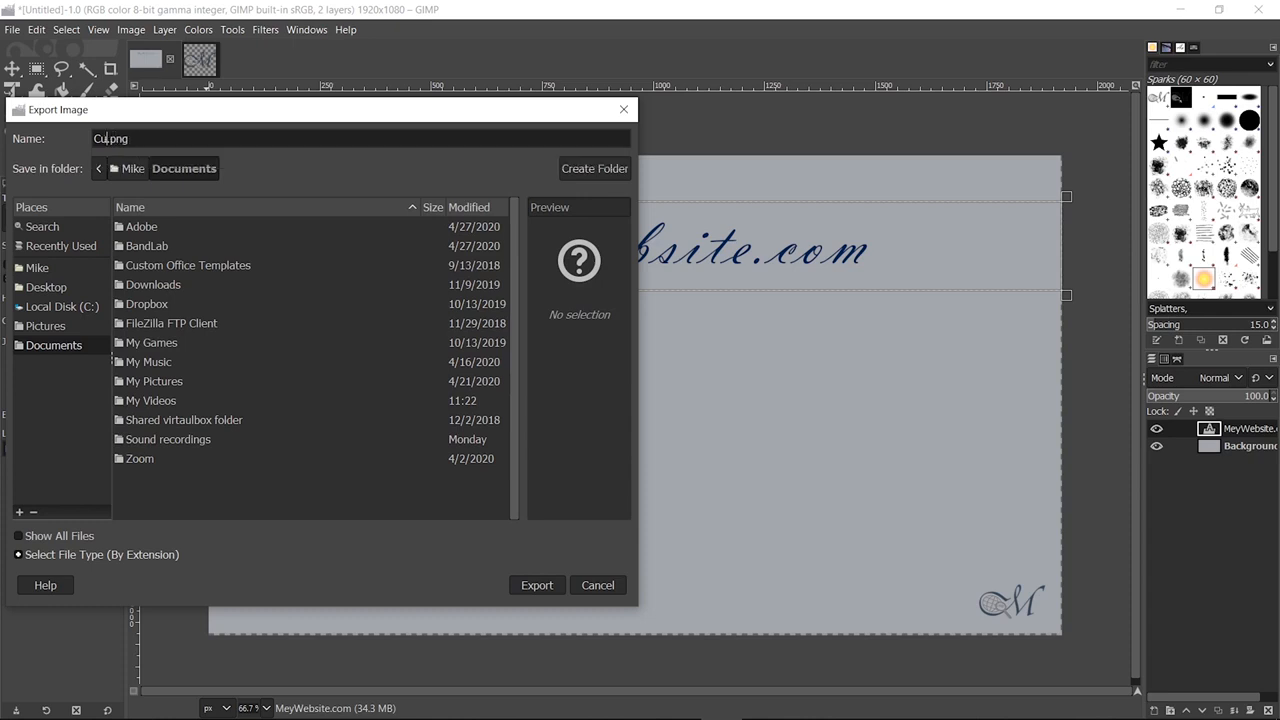
text(stom Gimp )
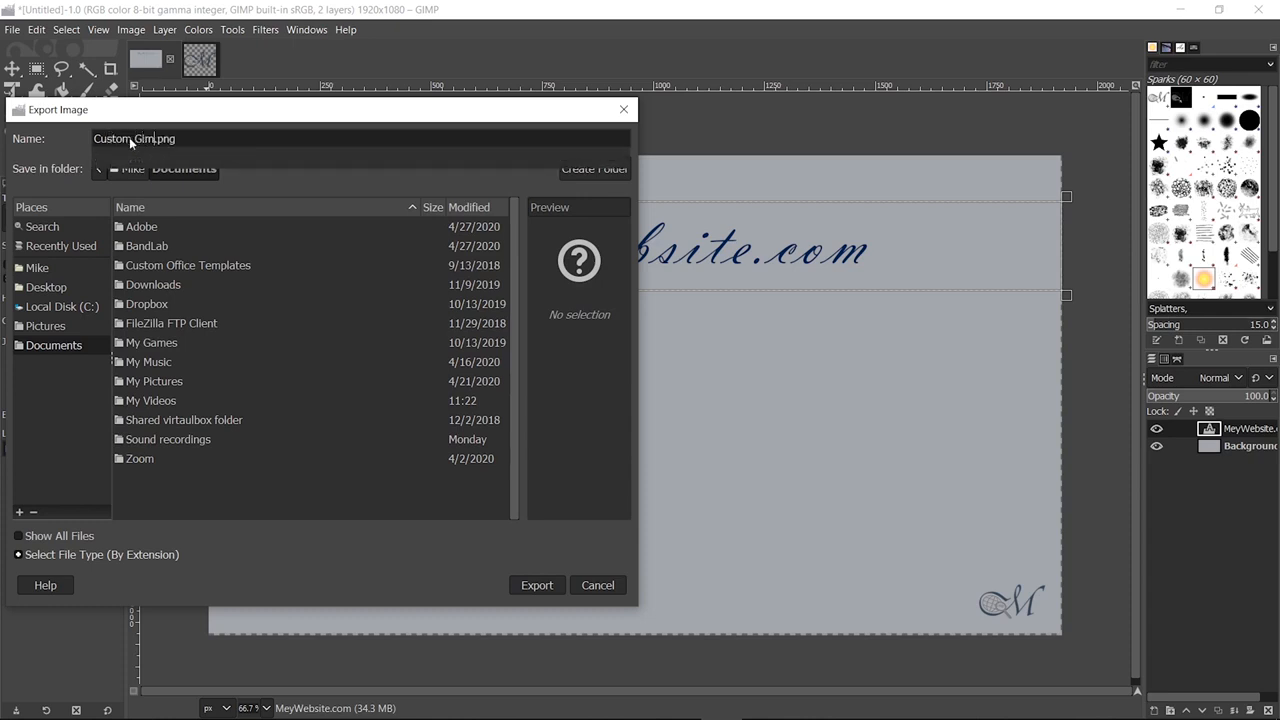
text(background)
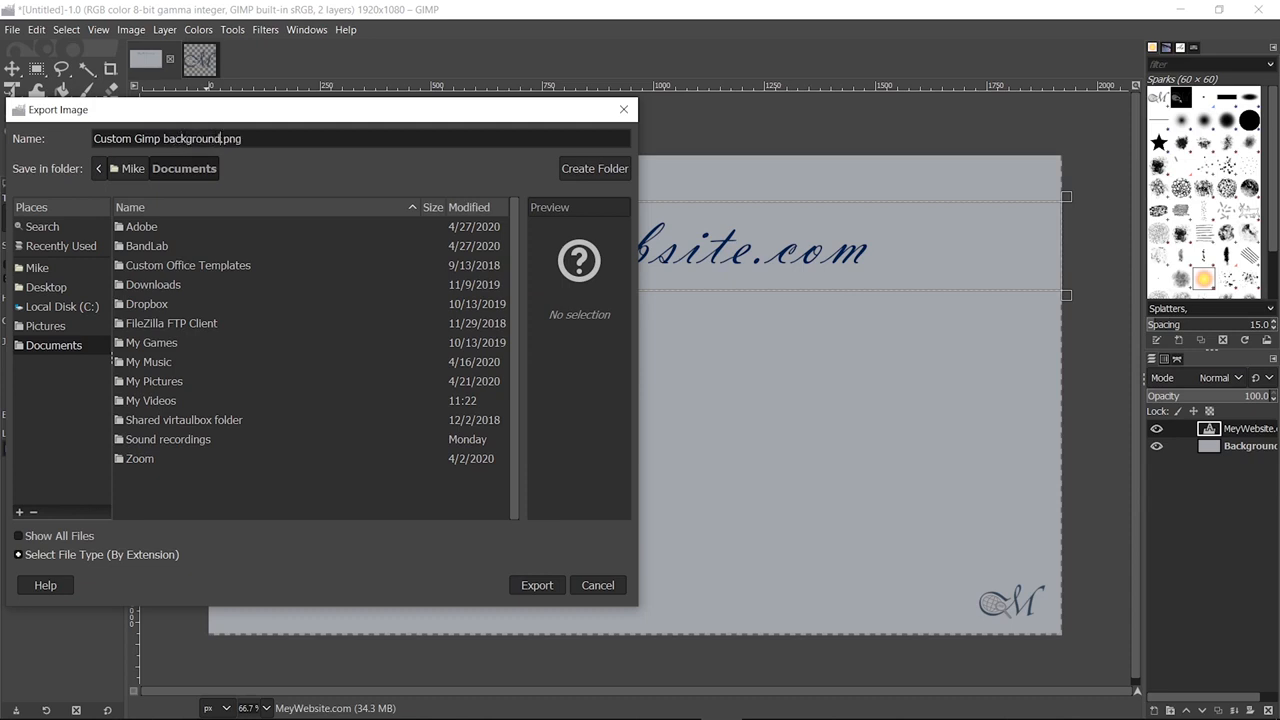
Choose the Downloads folder in the user's home directory and export the PNG there with the default options.
click(145, 170)
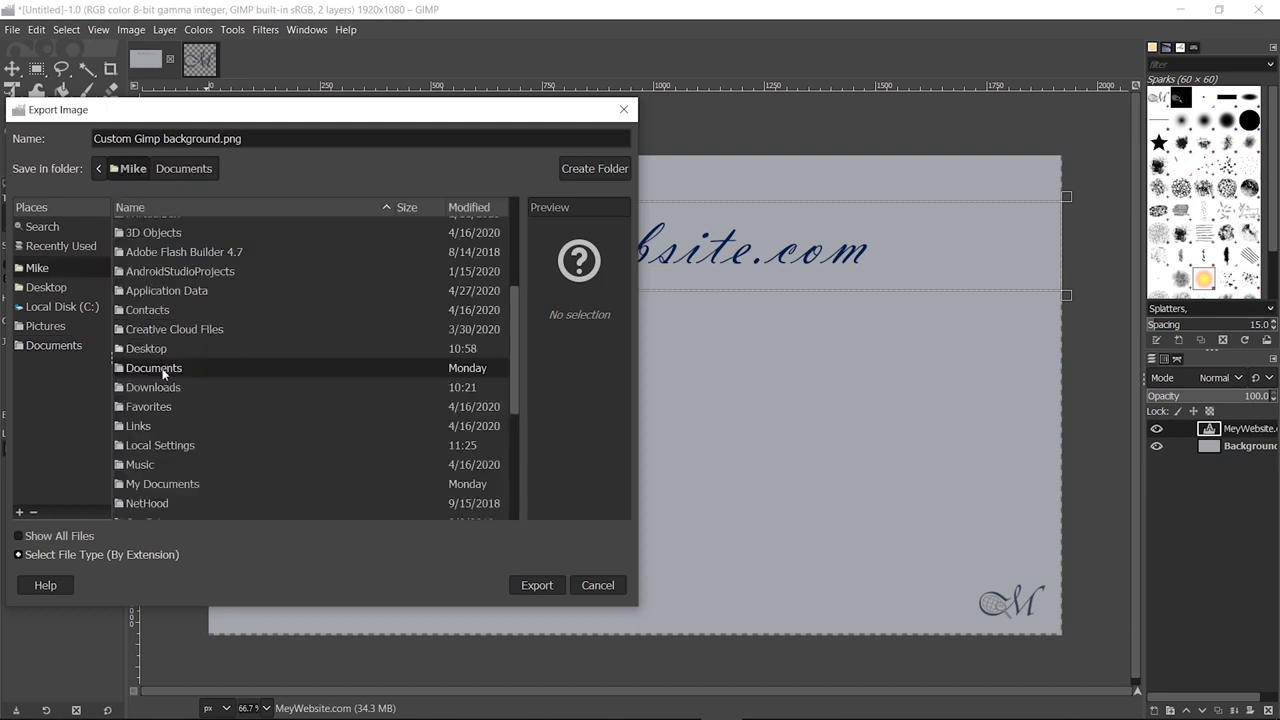
click(158, 390)
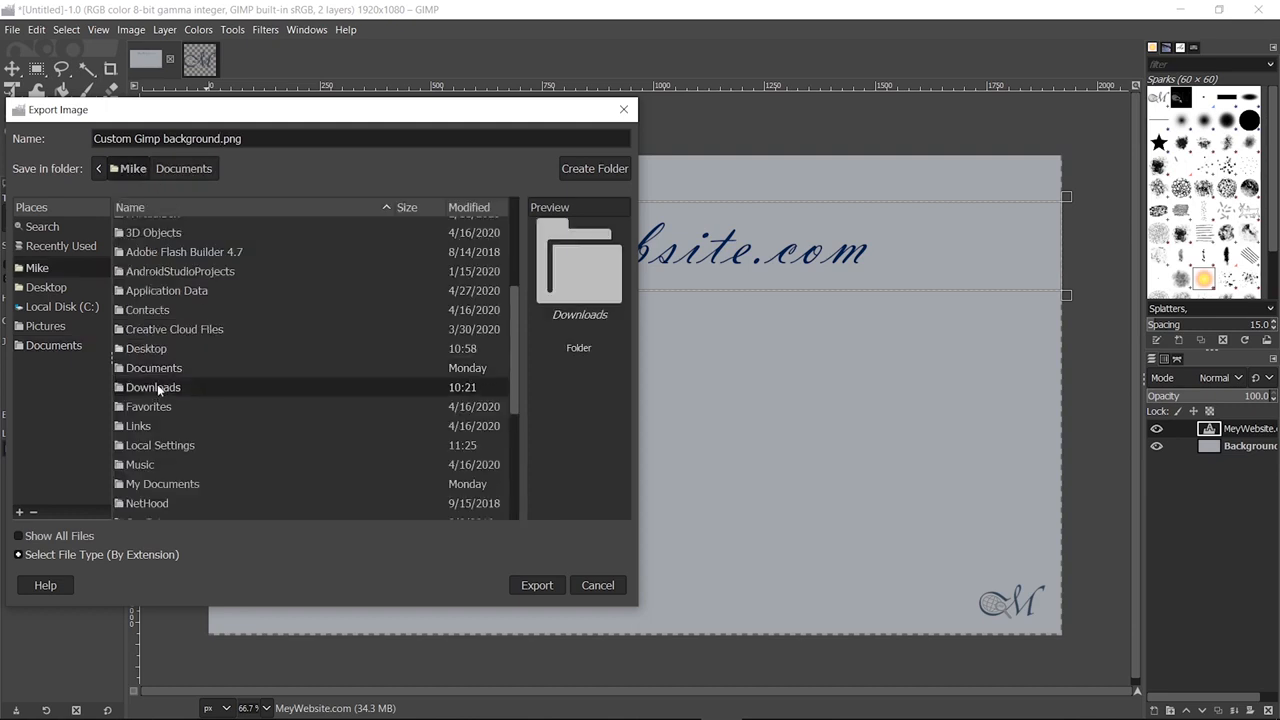
click(536, 587)
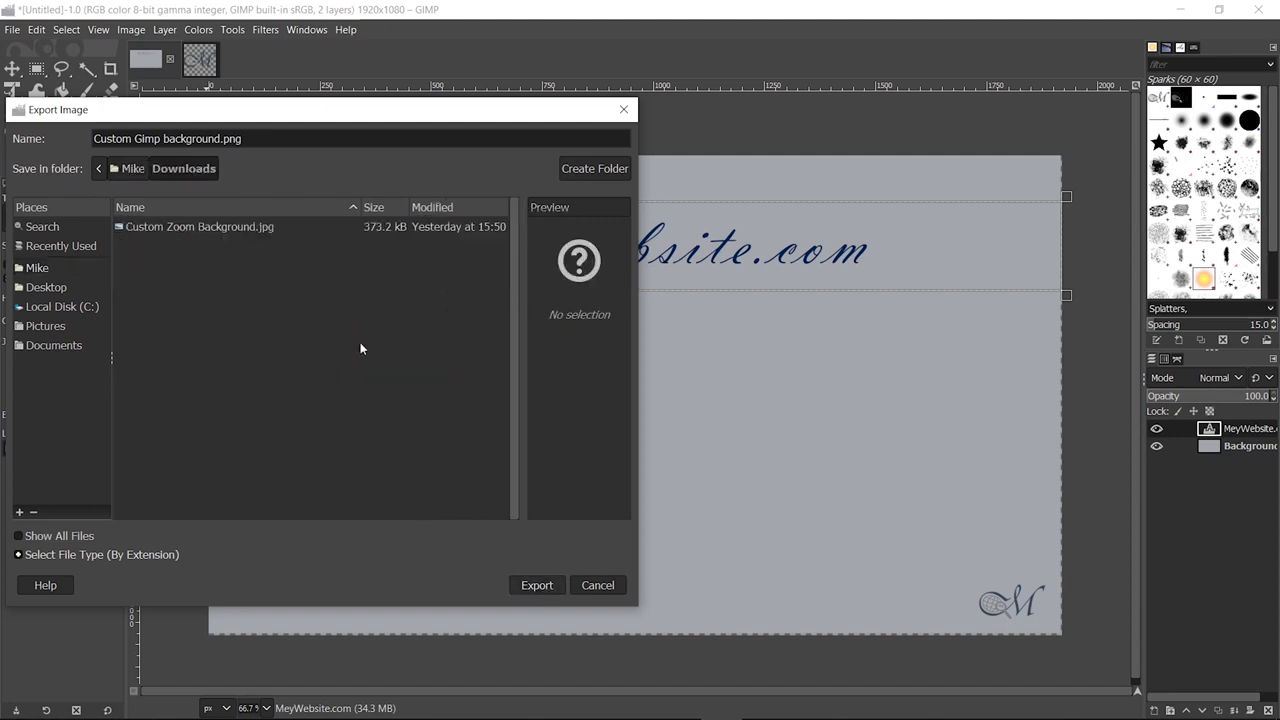
click(541, 587)
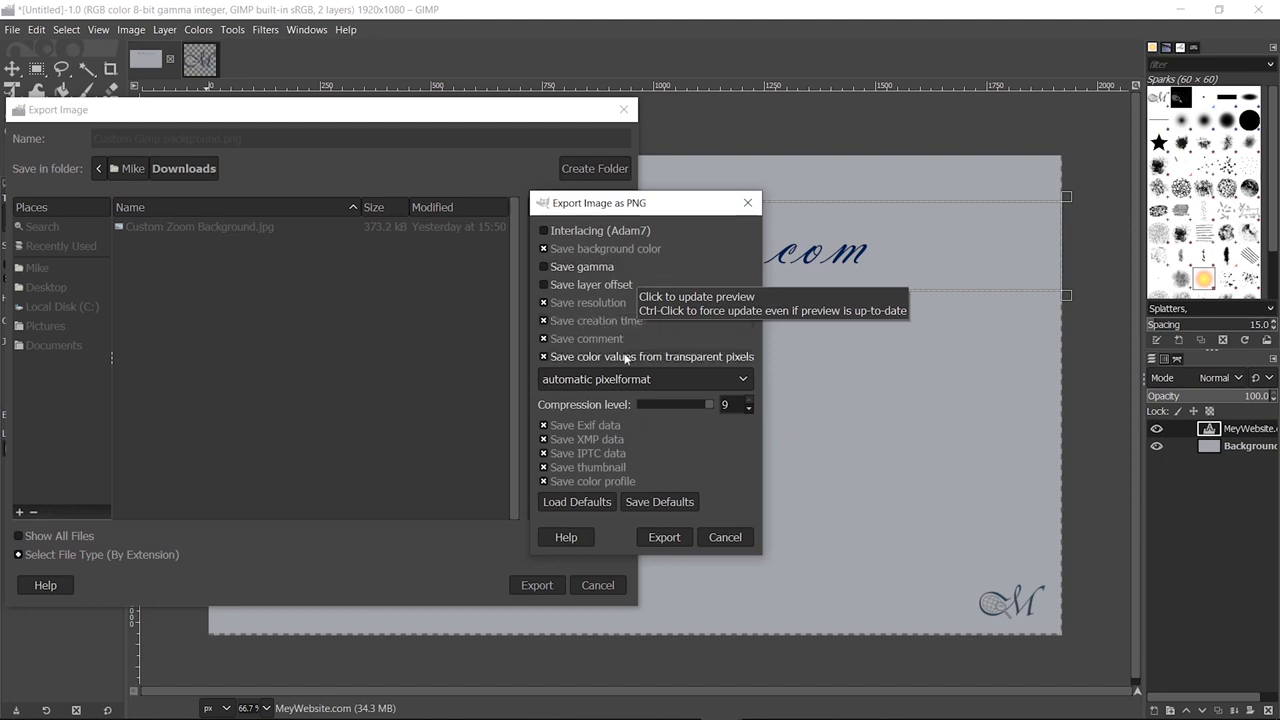
click(667, 538)
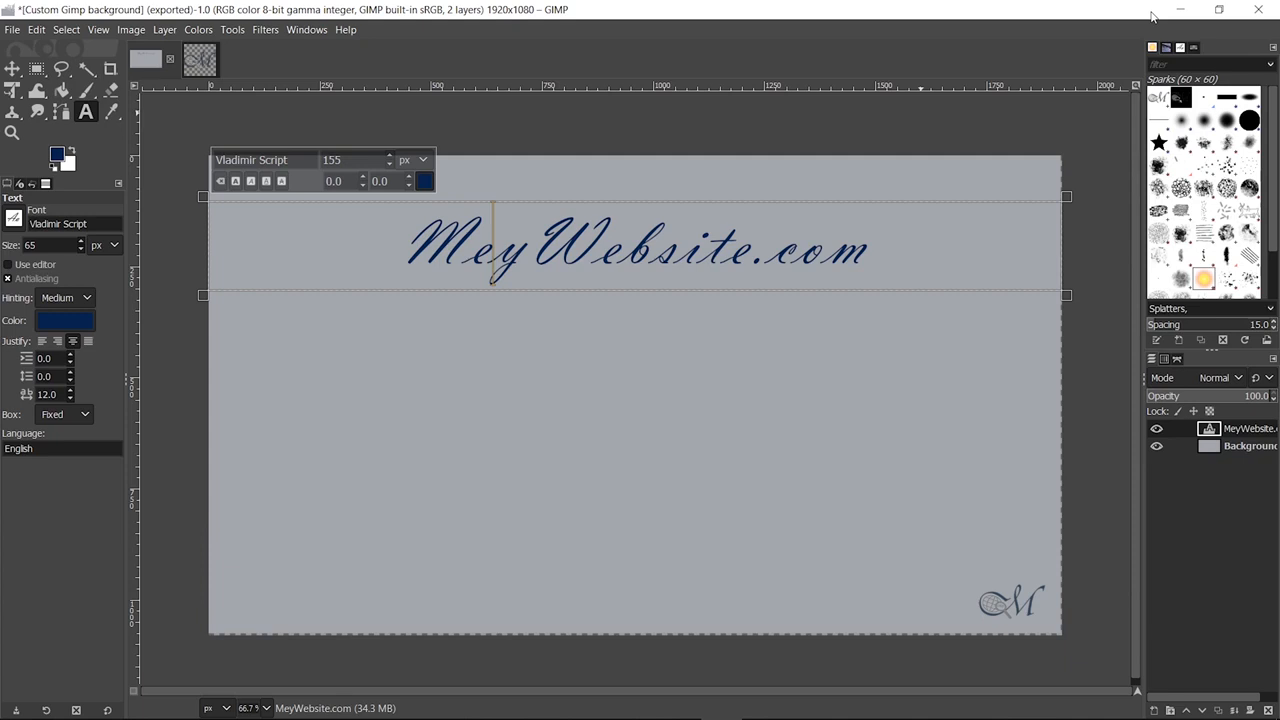
Minimize the image editor and switch to the Zoom desktop app by searching for "zoom" in Windows.
click(1180, 9)
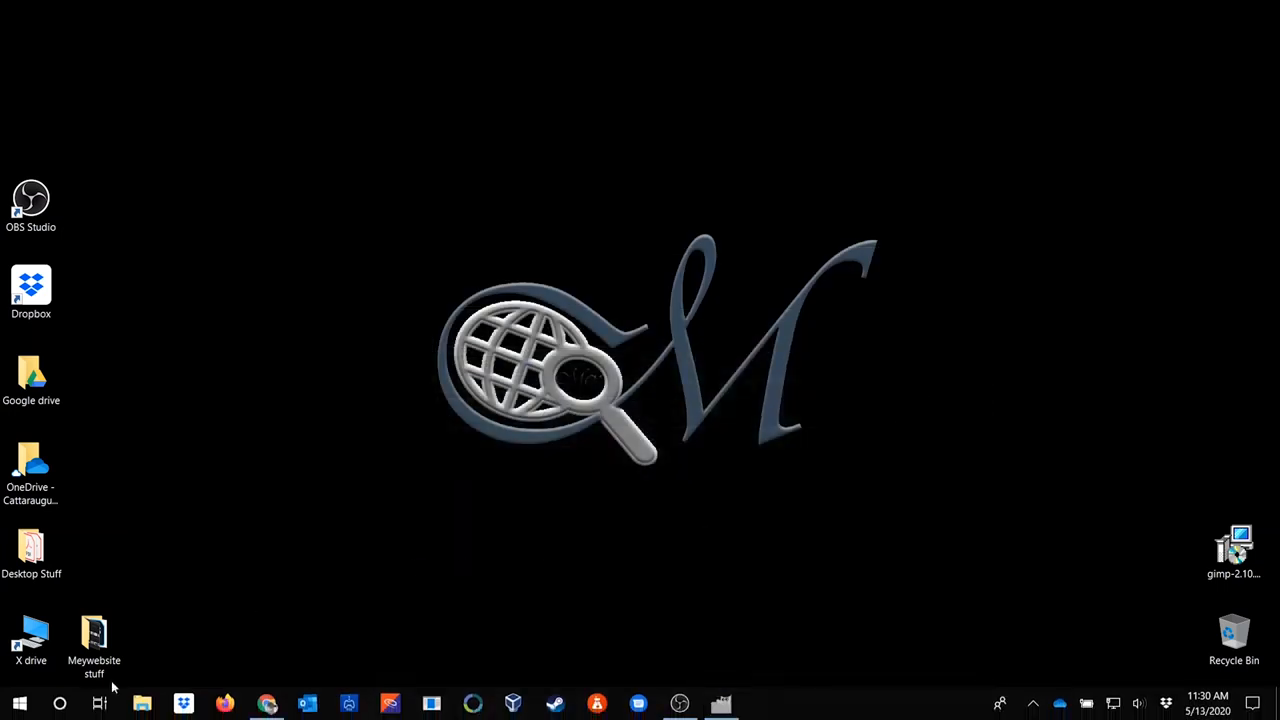
click(59, 703)
text(z)
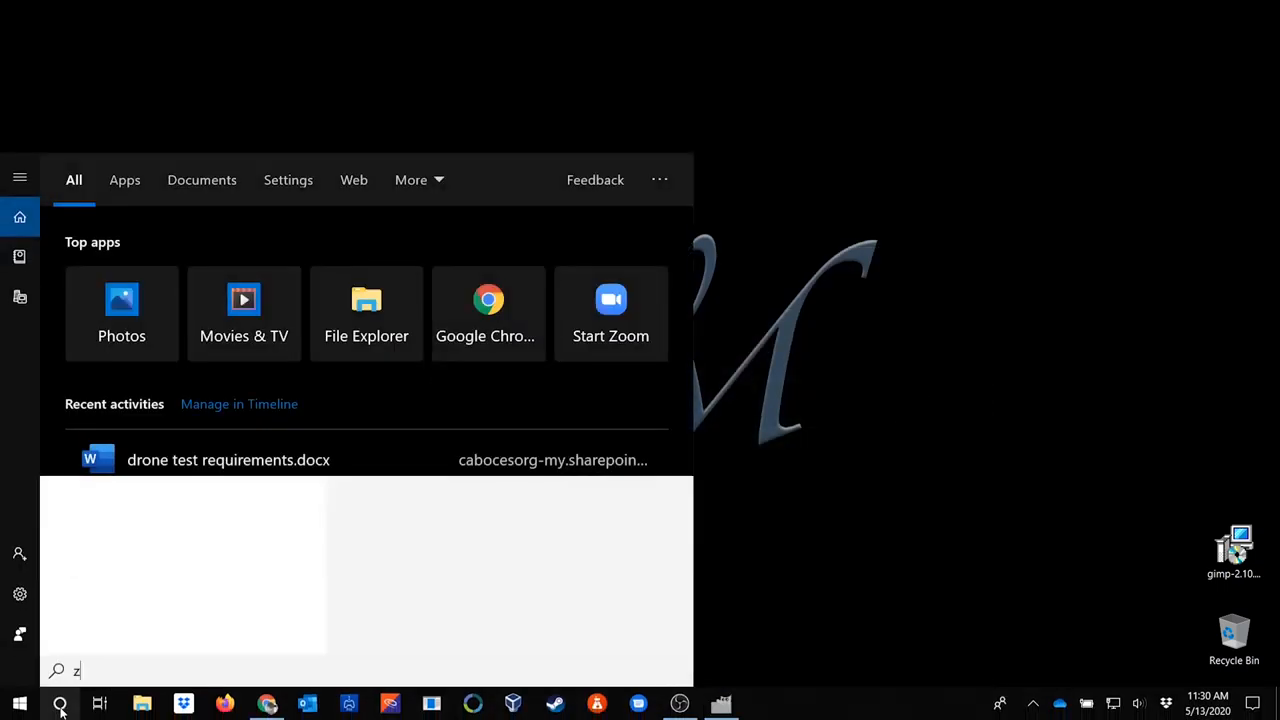
text(oom)
key(Return)
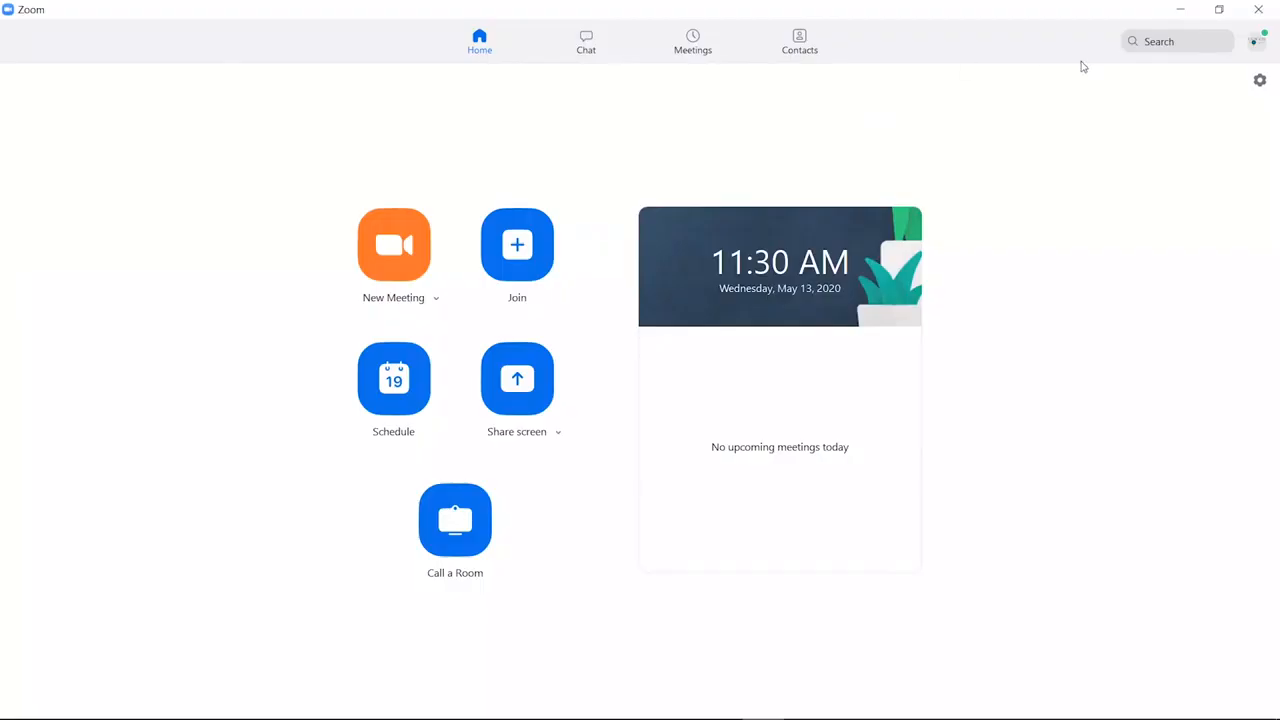
Open the Virtual Background section of Zoom's settings.
click(1260, 82)
click(1260, 82)
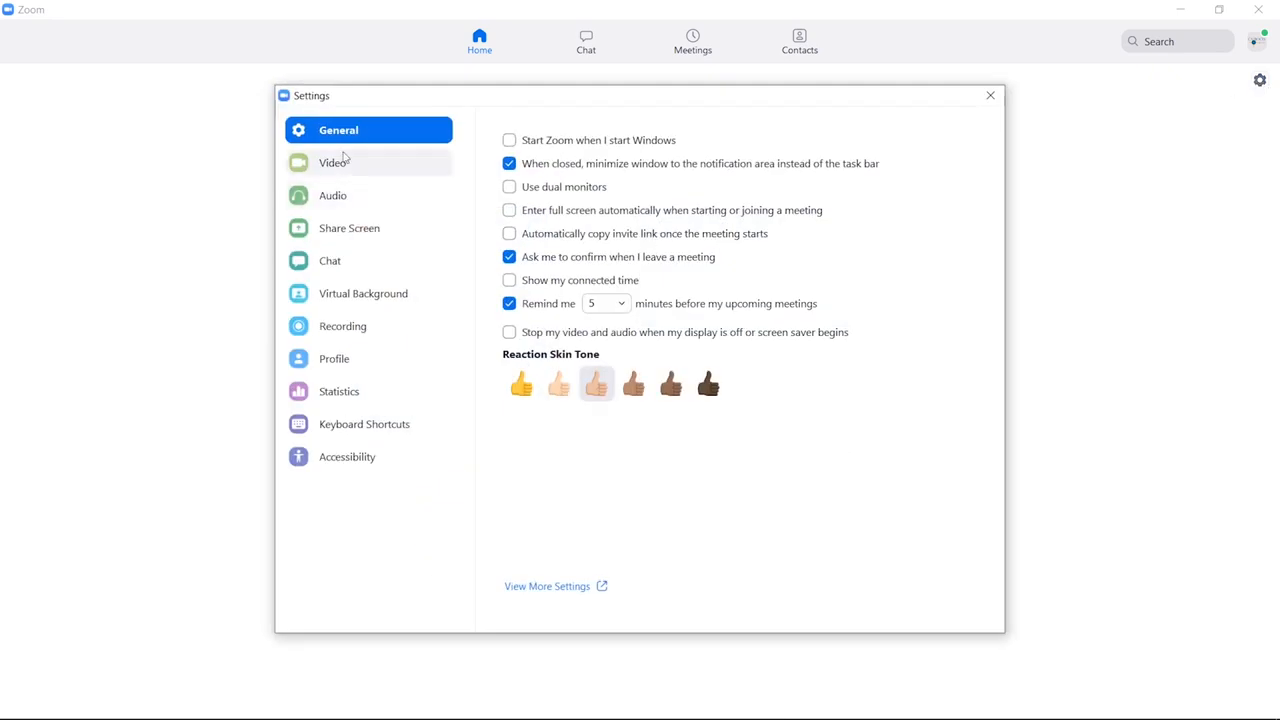
click(341, 302)
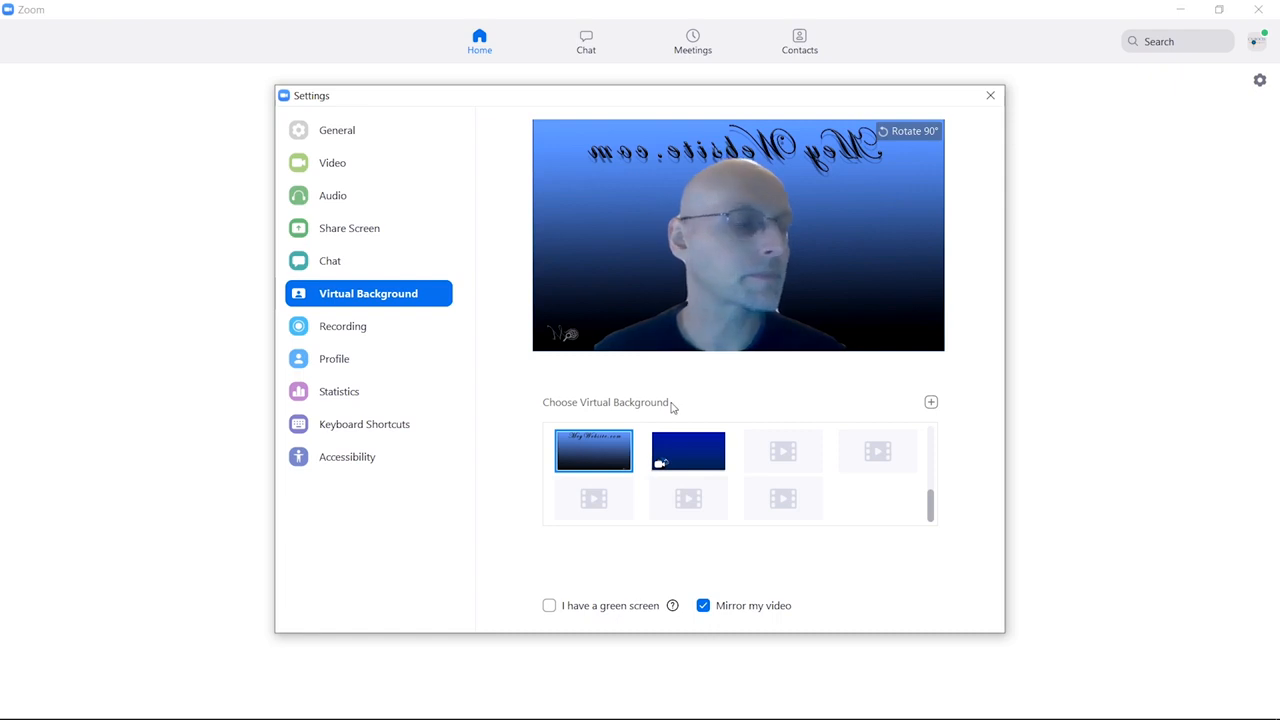
Add the "Custom Gimp background" image from the Downloads folder as a new virtual background.
click(931, 403)
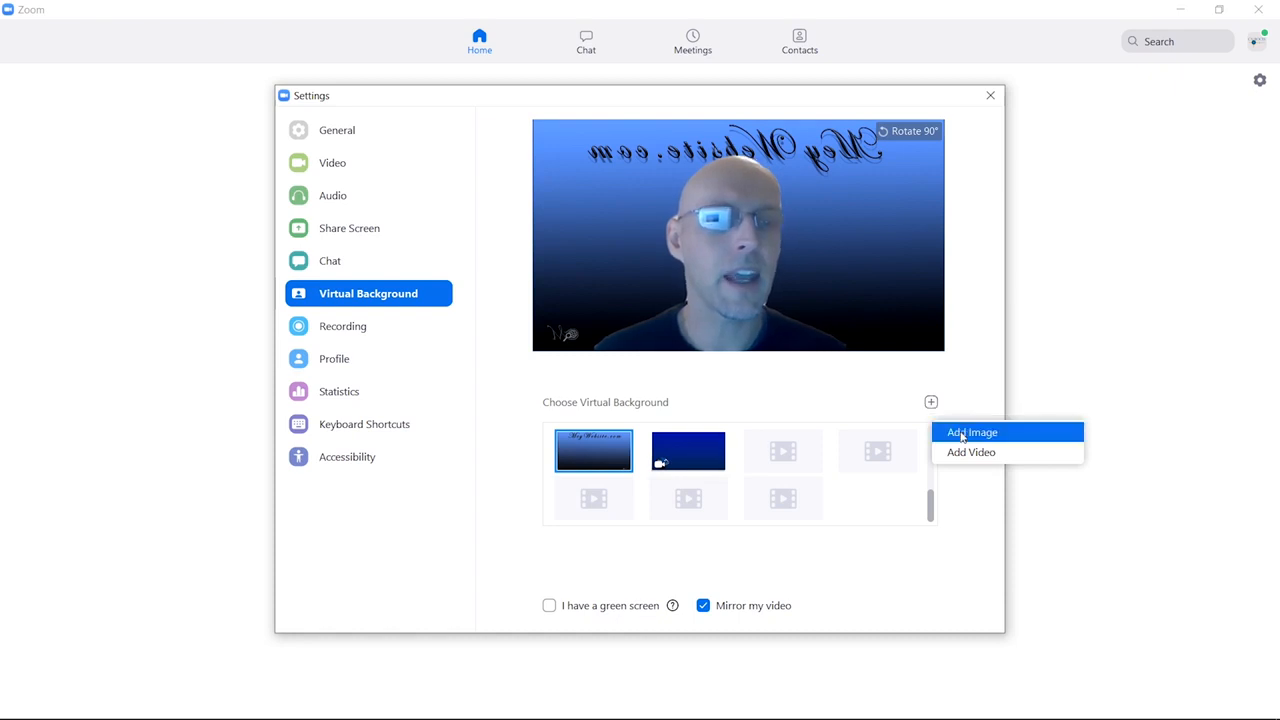
click(962, 434)
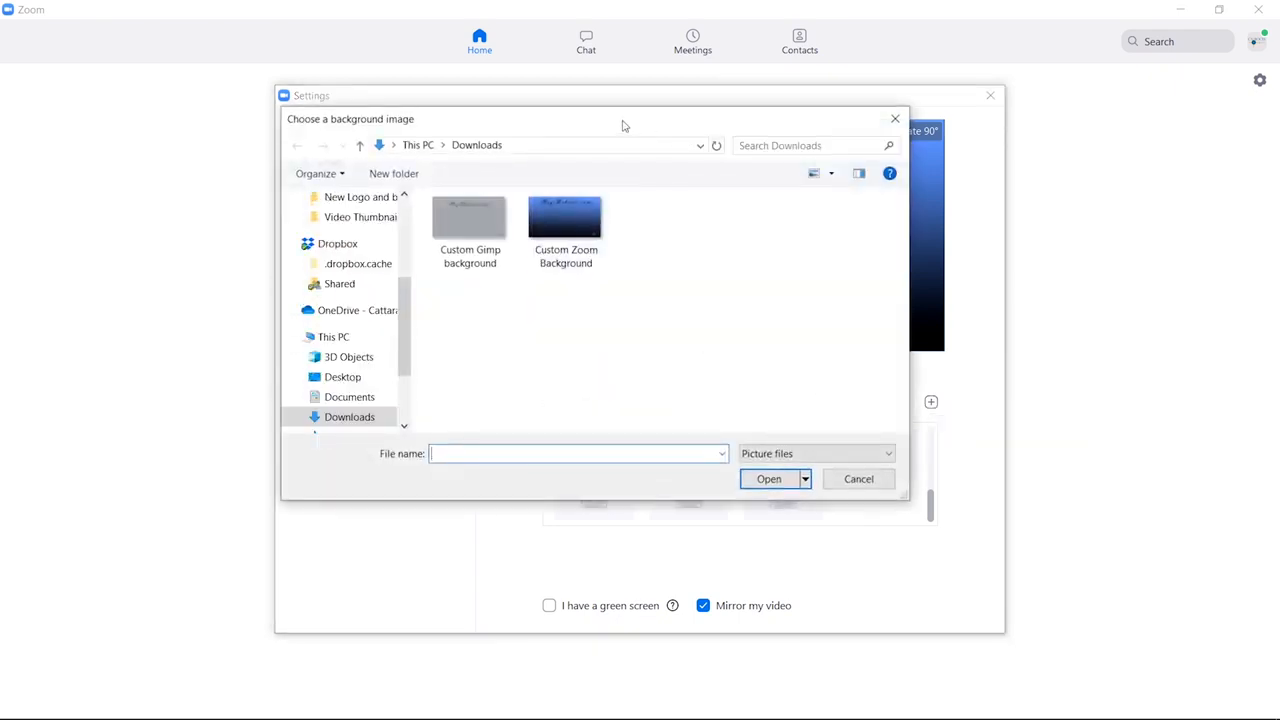
drag(622, 126, 702, 126)
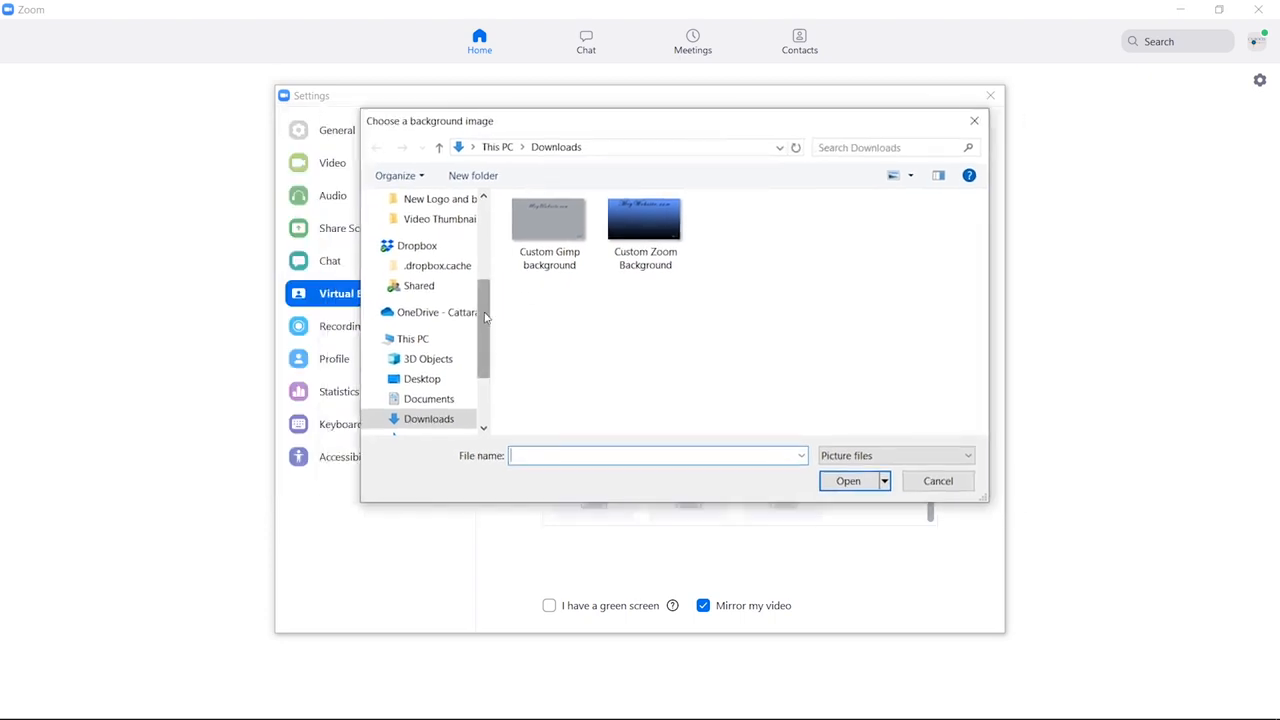
click(548, 237)
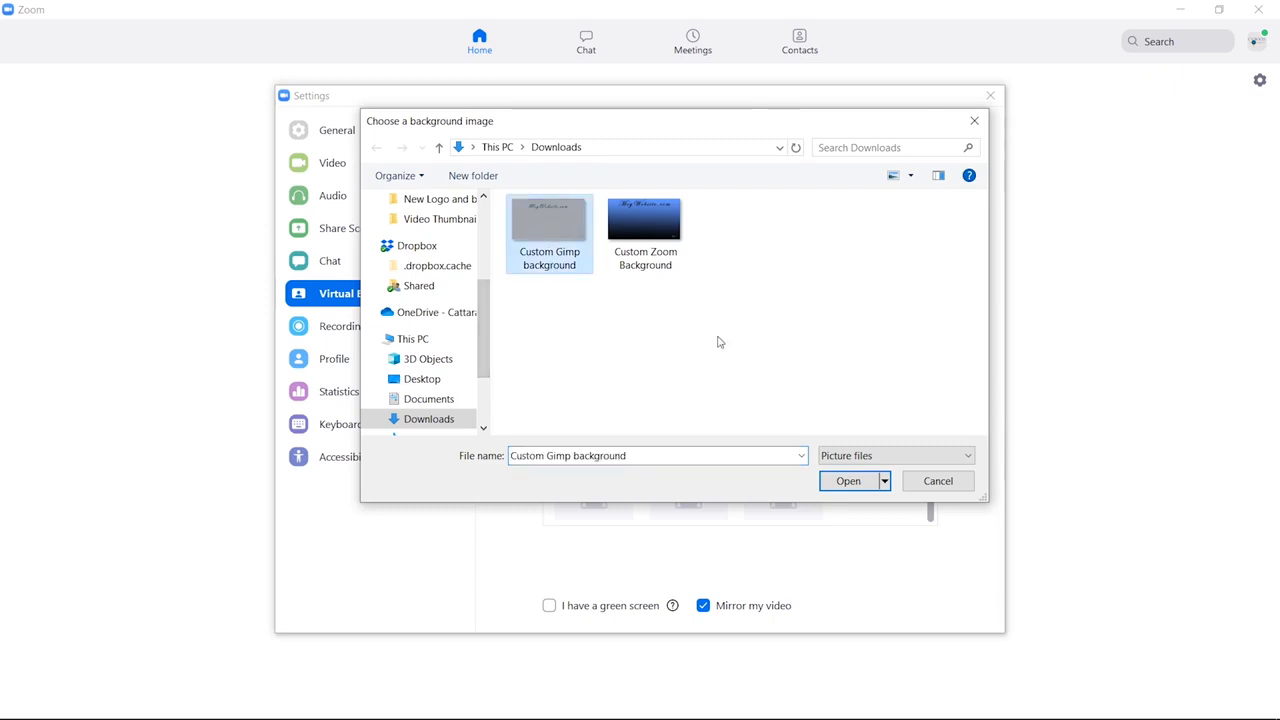
click(848, 481)
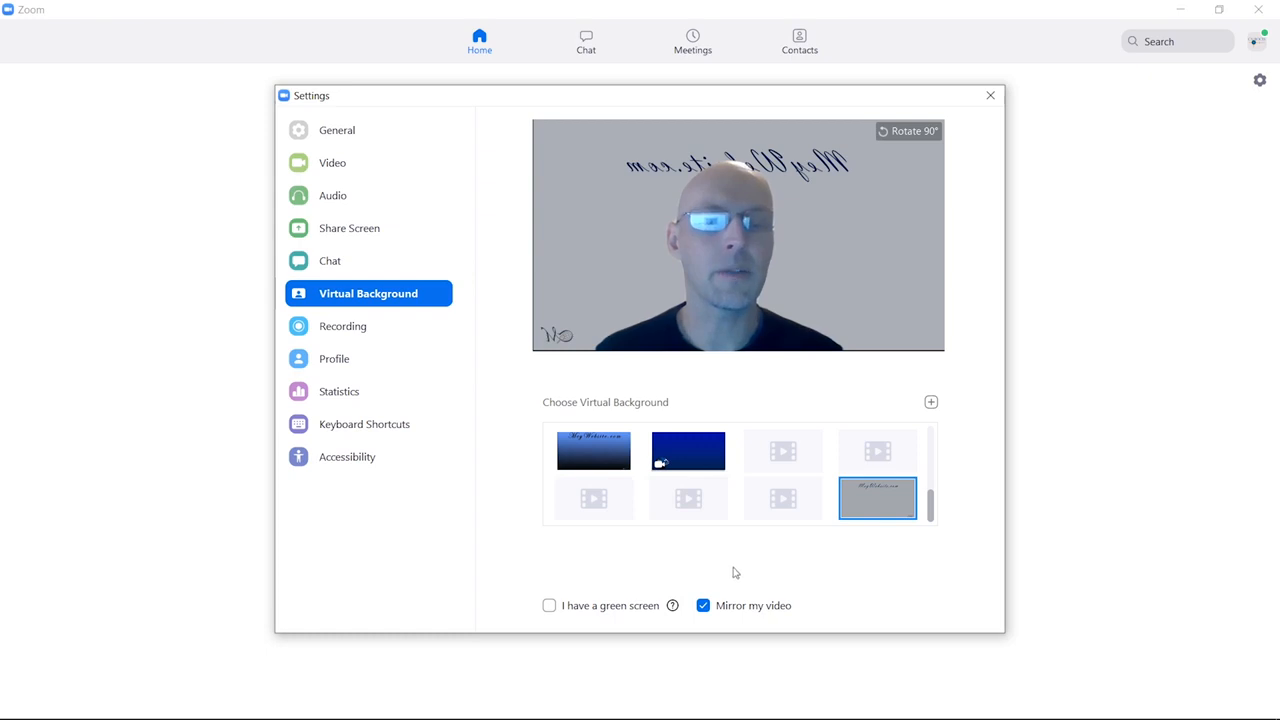
Preview the new background with video mirroring turned off, turn mirroring back on, and close the settings.
click(703, 606)
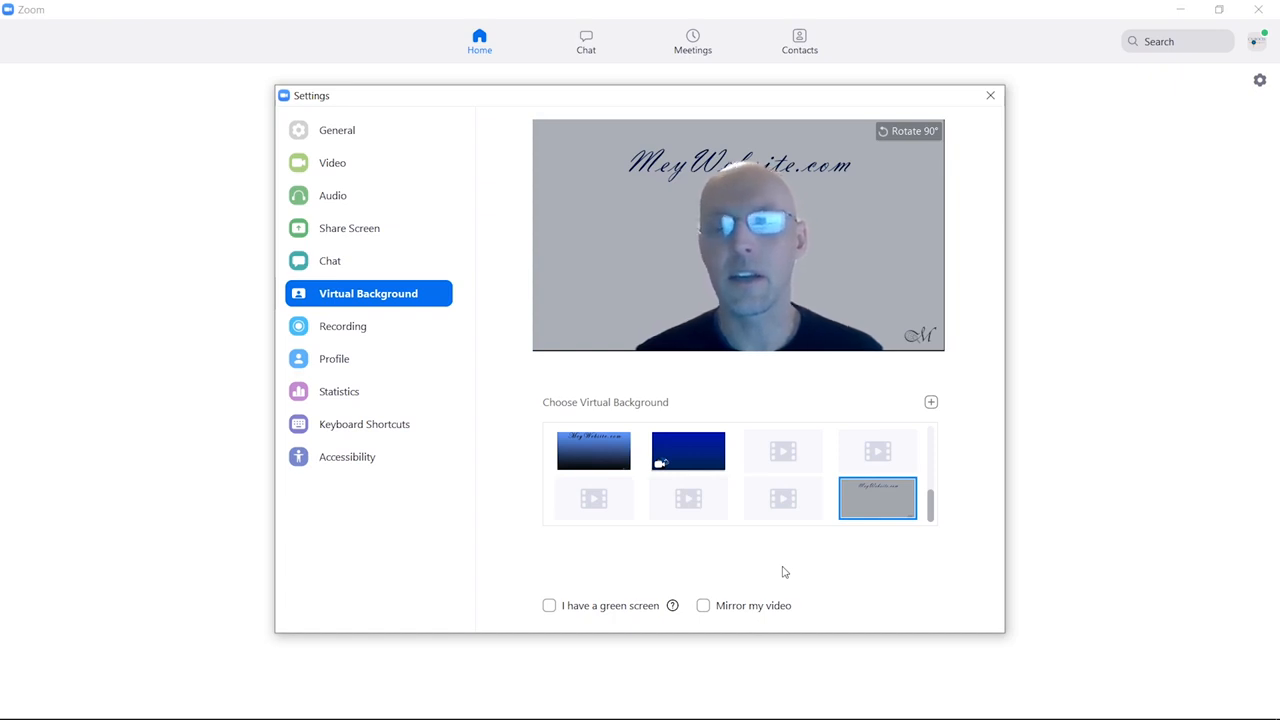
click(704, 606)
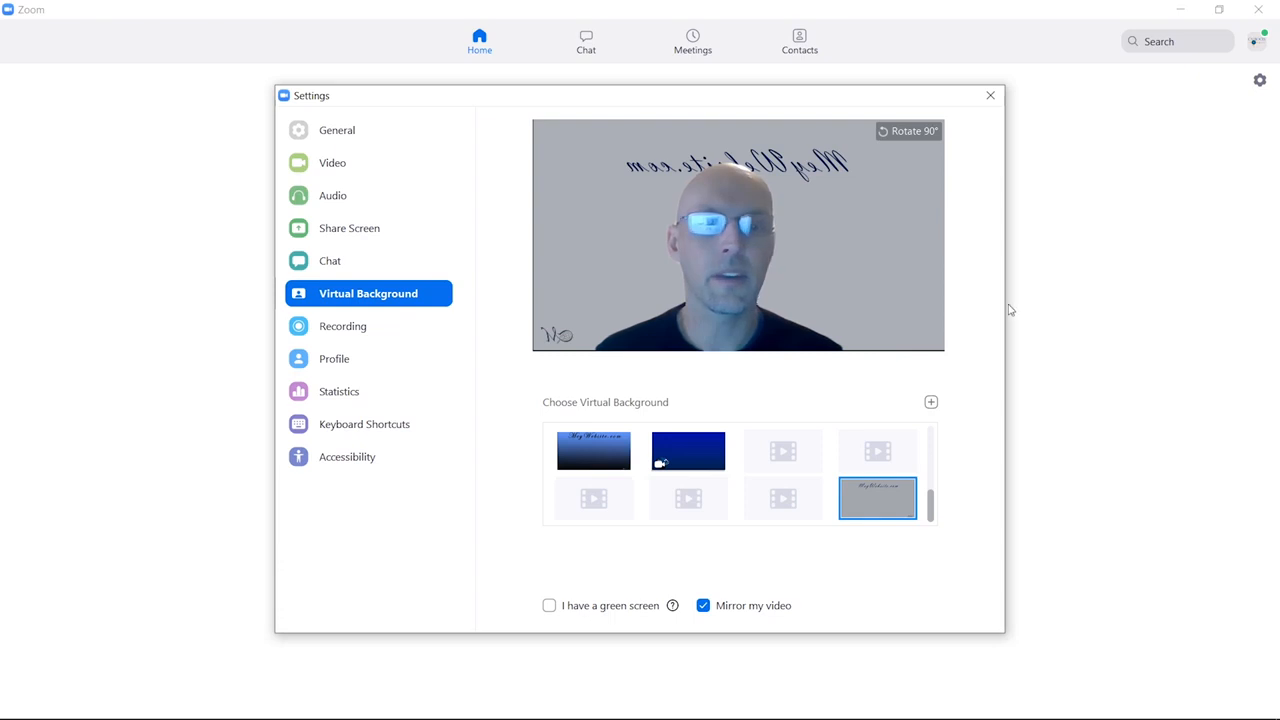
click(992, 96)
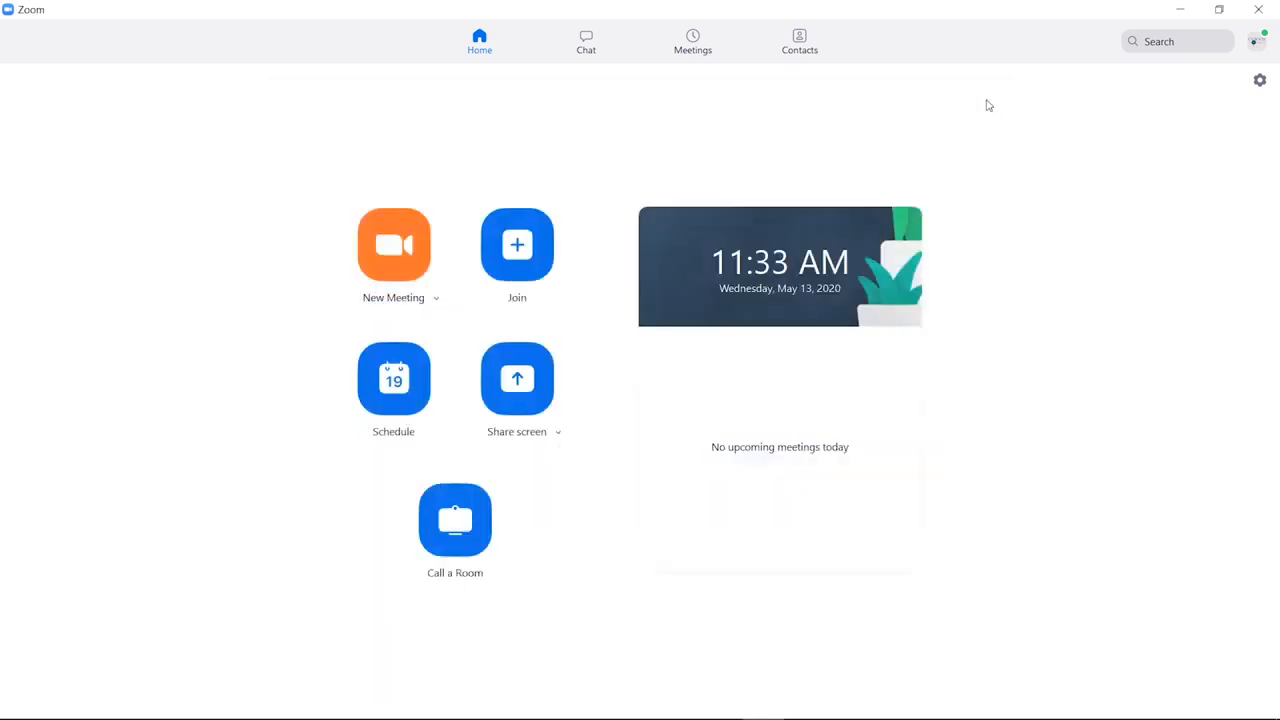